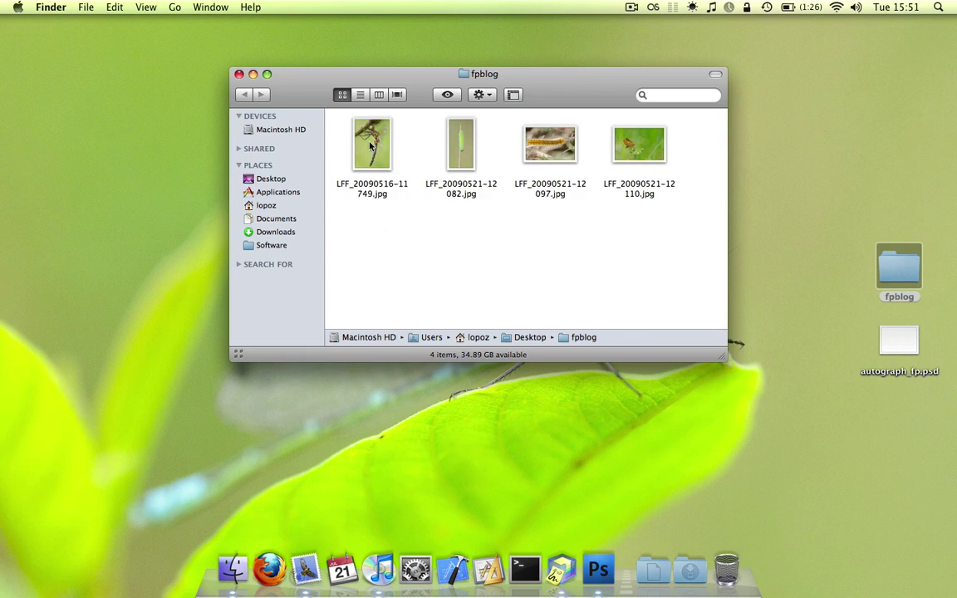
Step: Open the dragonfly photo and start recording 'Watermark Action' in the Tutorial Actions set
{"action": "left_click_drag", "start_coordinate": [370, 146], "coordinate": [599, 568]}
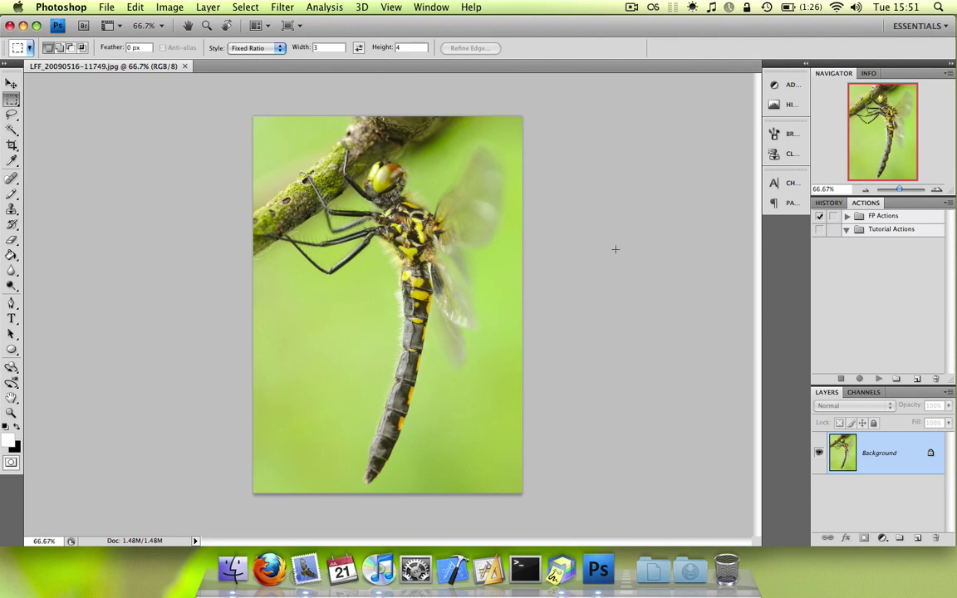
{"action": "left_click", "coordinate": [872, 230]}
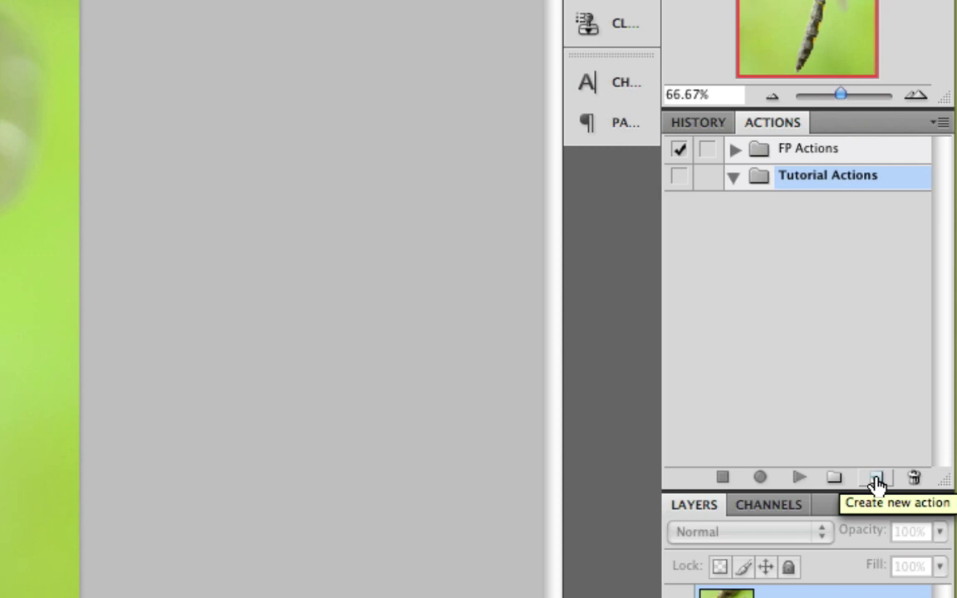
{"action": "left_click", "coordinate": [877, 480]}
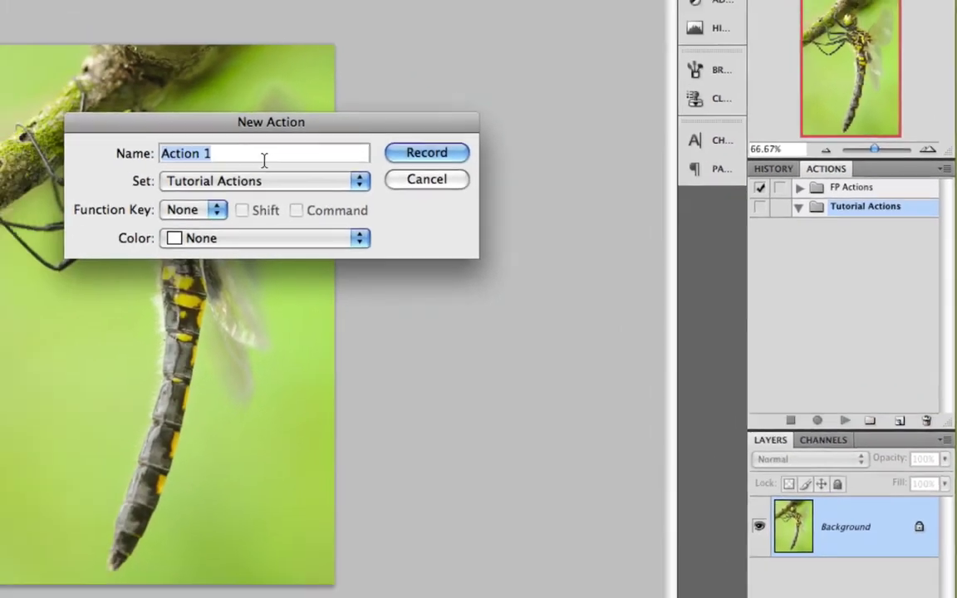
{"action": "type", "text": "Water"}
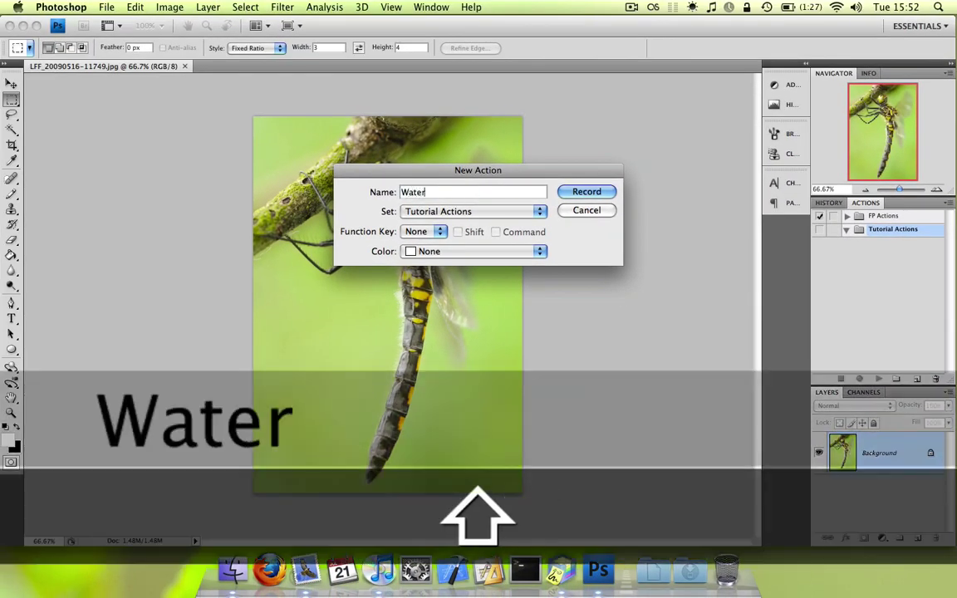
{"action": "type", "text": "mark Action"}
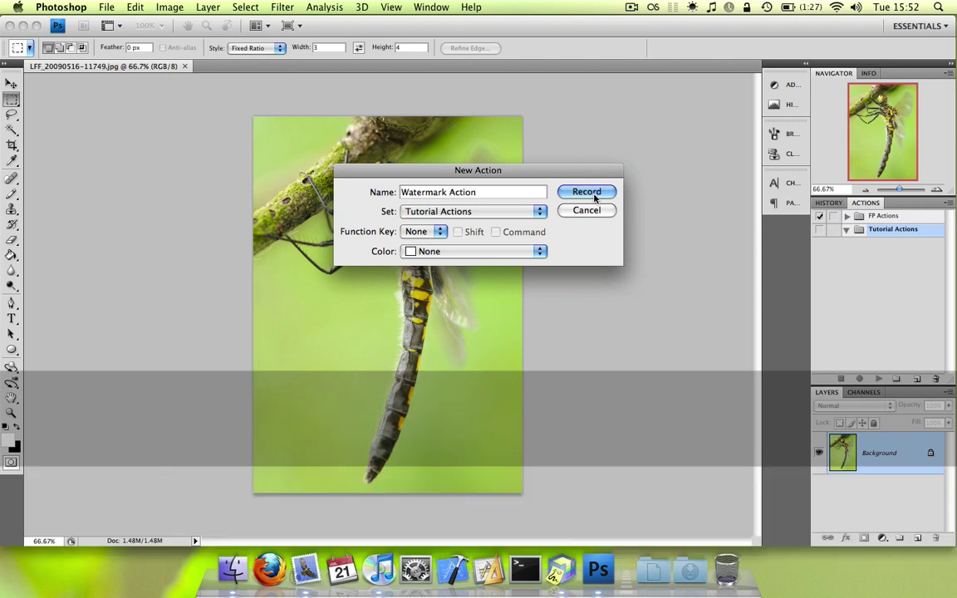
{"action": "left_click", "coordinate": [592, 193]}
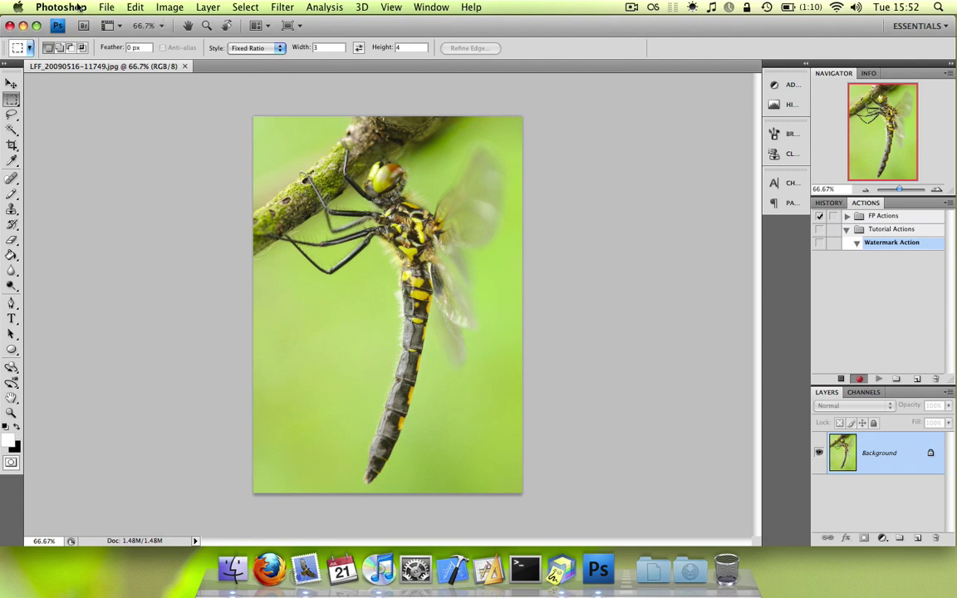
Step: Place autograph_fp.psd from the Desktop onto the dragonfly photo with File > Place
{"action": "left_click", "coordinate": [109, 7]}
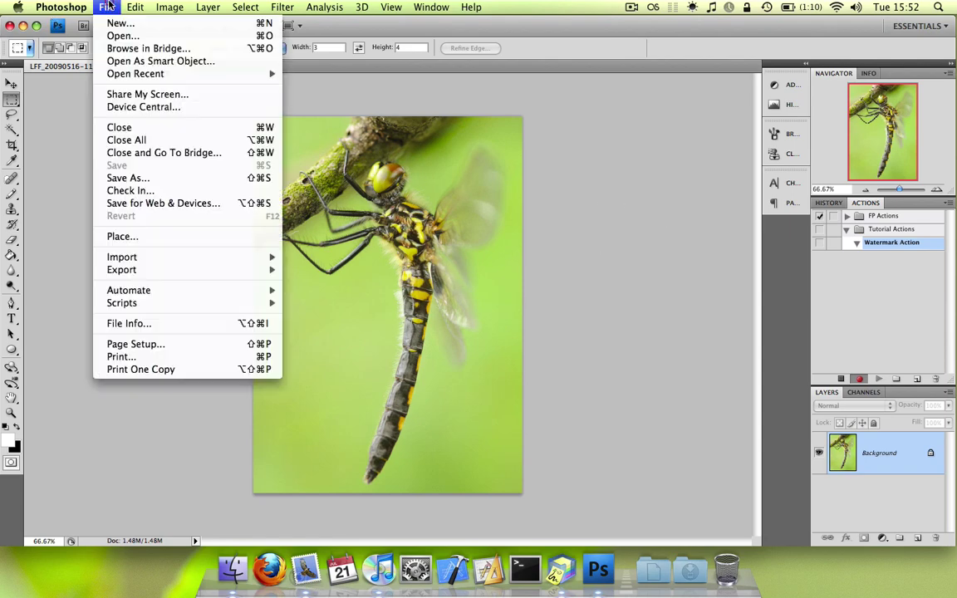
{"action": "left_click", "coordinate": [158, 237]}
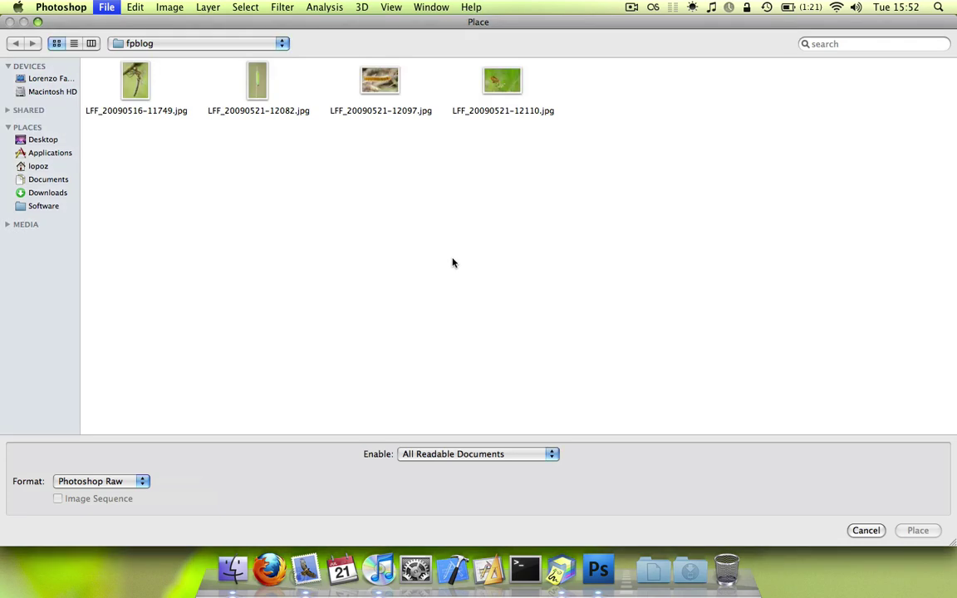
{"action": "left_click", "coordinate": [46, 139]}
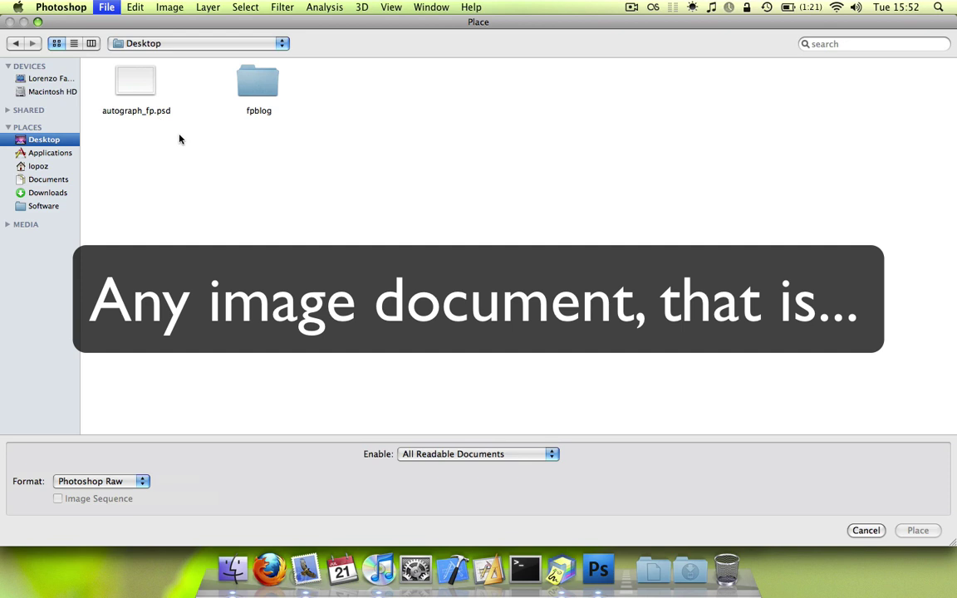
{"action": "left_click", "coordinate": [137, 83]}
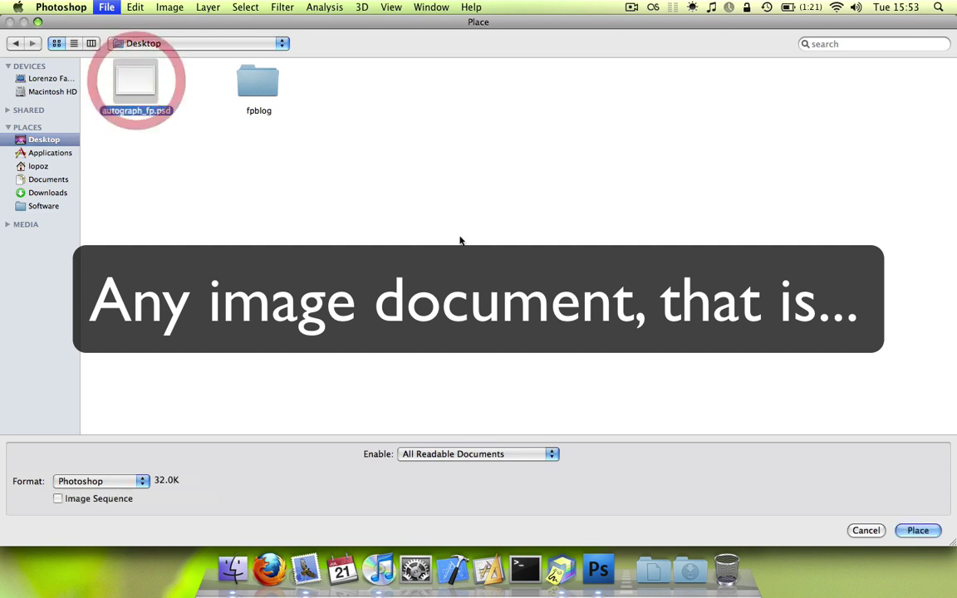
{"action": "left_click", "coordinate": [918, 531]}
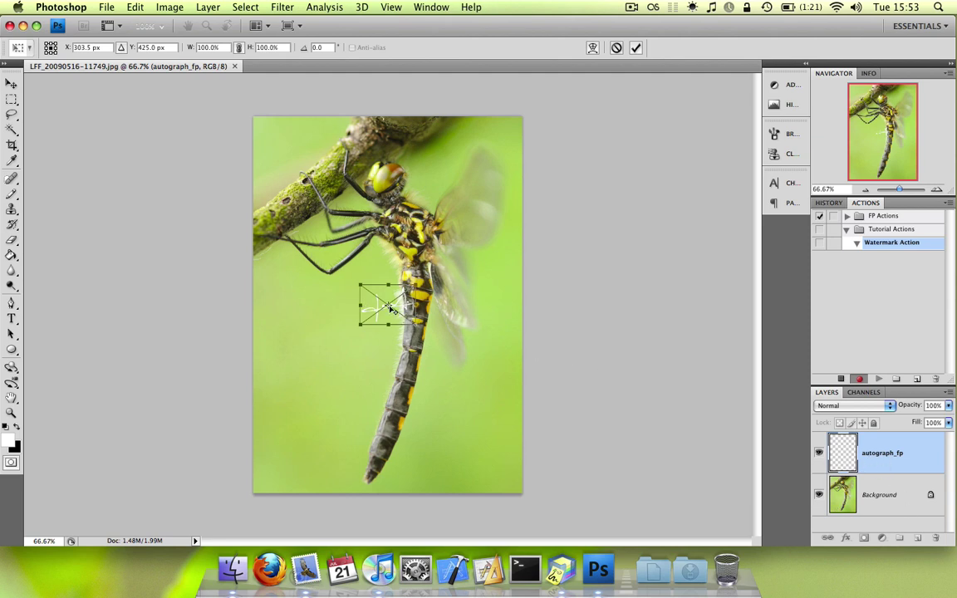
Step: Move the placed autograph down, commit its position, and select the whole canvas
{"action": "left_click_drag", "start_coordinate": [374, 301], "coordinate": [439, 403]}
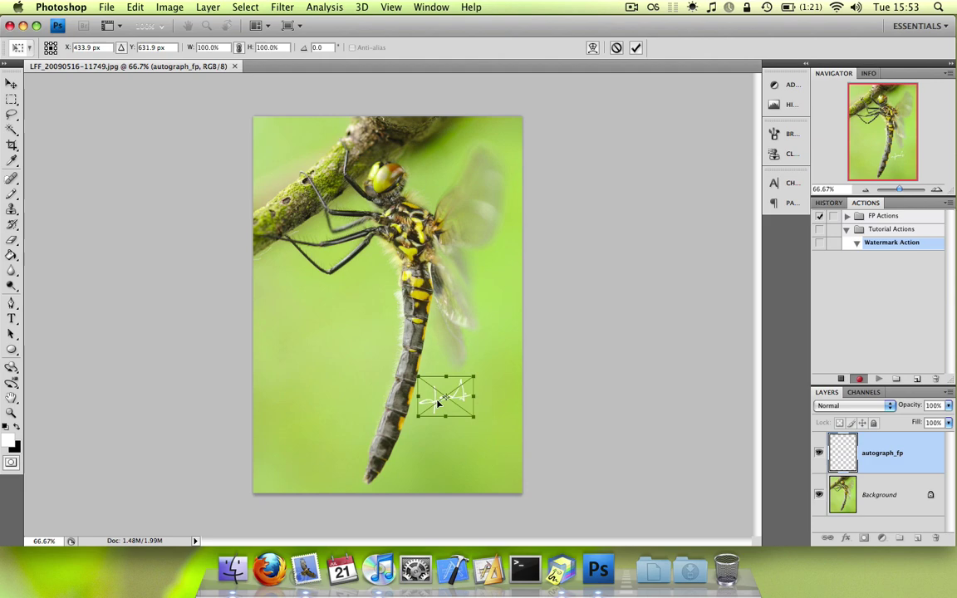
{"action": "key", "text": "Return"}
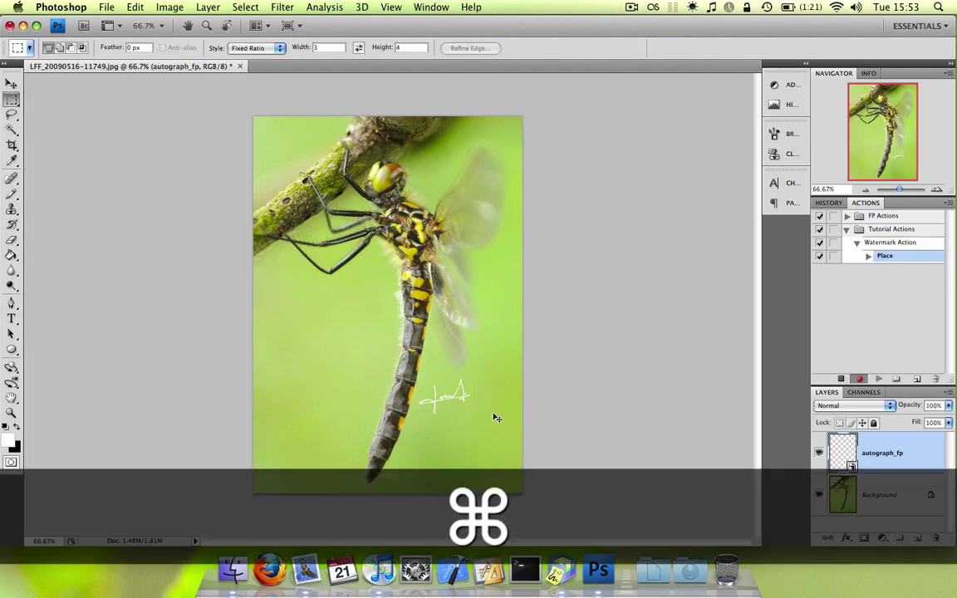
{"action": "key", "text": "super+a"}
Step: Align the autograph layer to the selection's Bottom Edges and Right Edges
{"action": "left_click", "coordinate": [169, 7]}
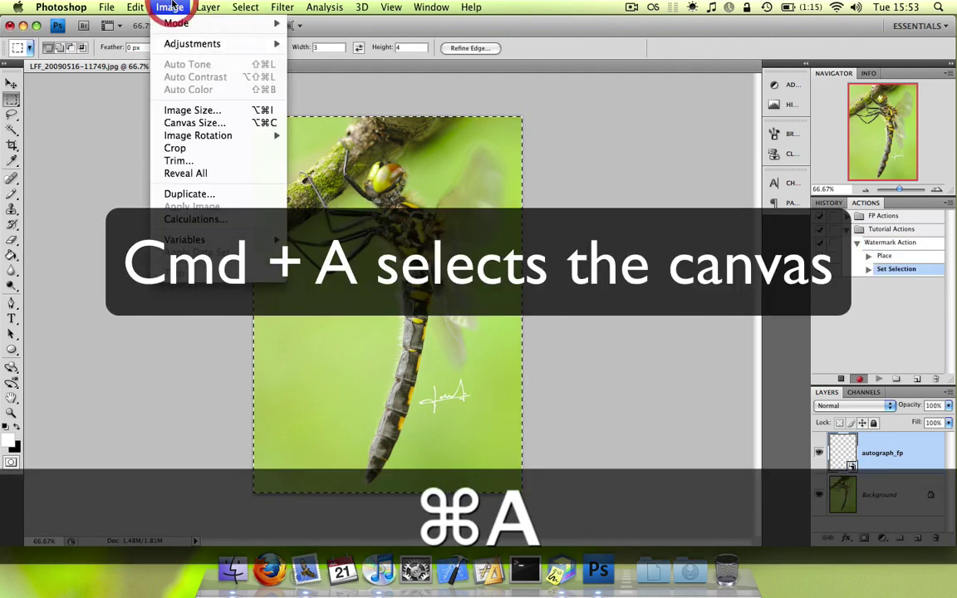
{"action": "mouse_move", "coordinate": [203, 6]}
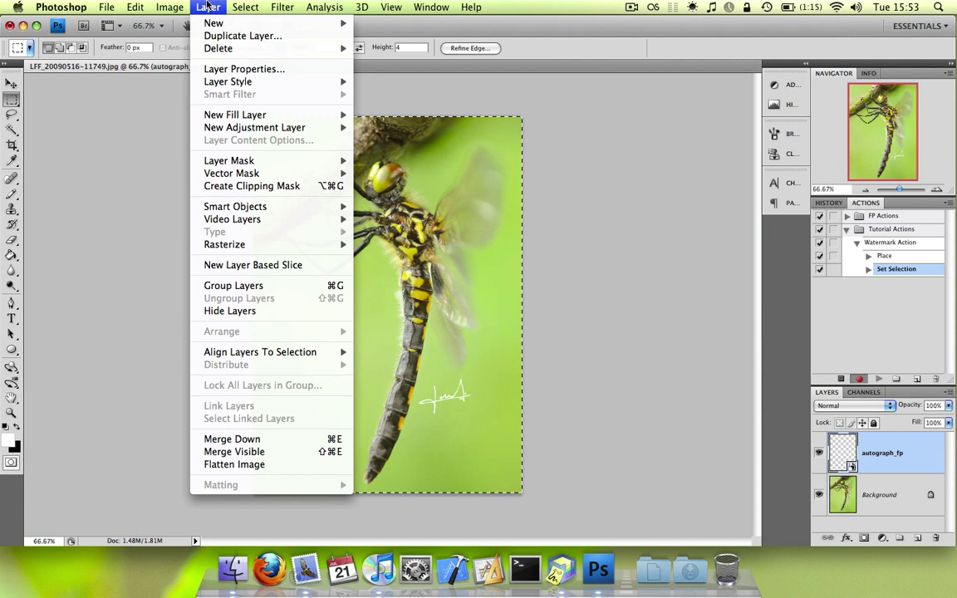
{"action": "mouse_move", "coordinate": [291, 355]}
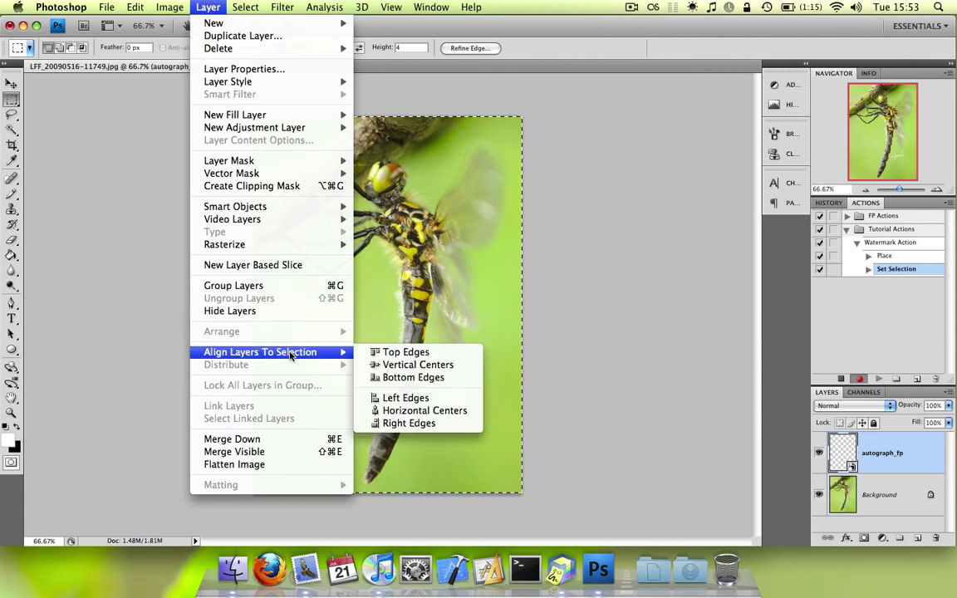
{"action": "left_click", "coordinate": [409, 377]}
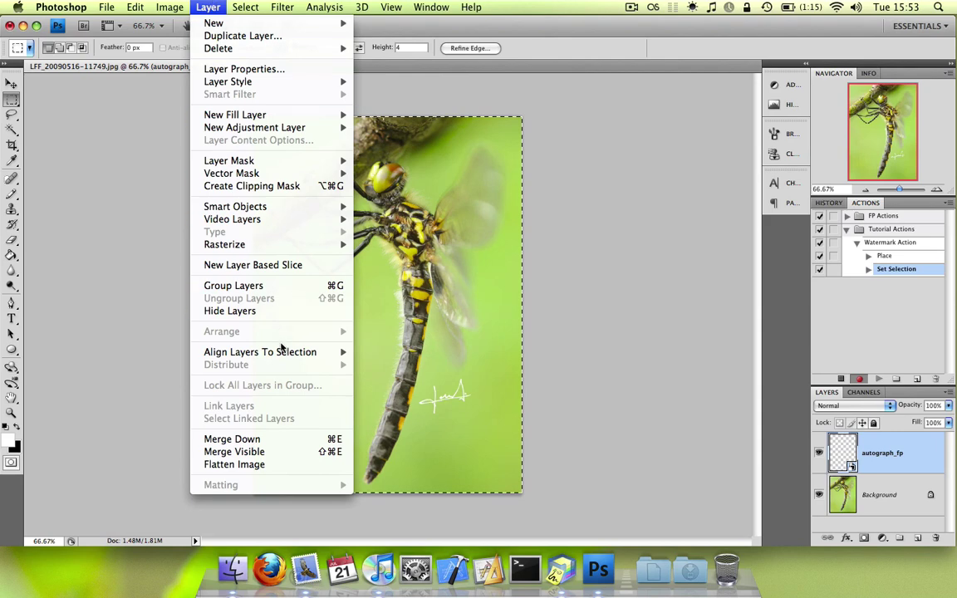
{"action": "mouse_move", "coordinate": [283, 351]}
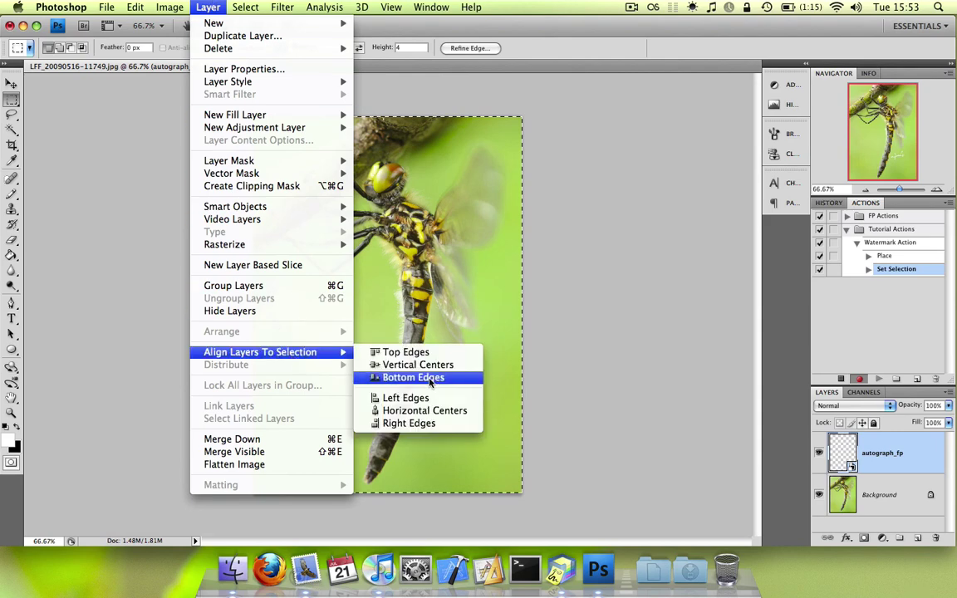
{"action": "left_click", "coordinate": [430, 379]}
{"action": "left_click", "coordinate": [209, 8]}
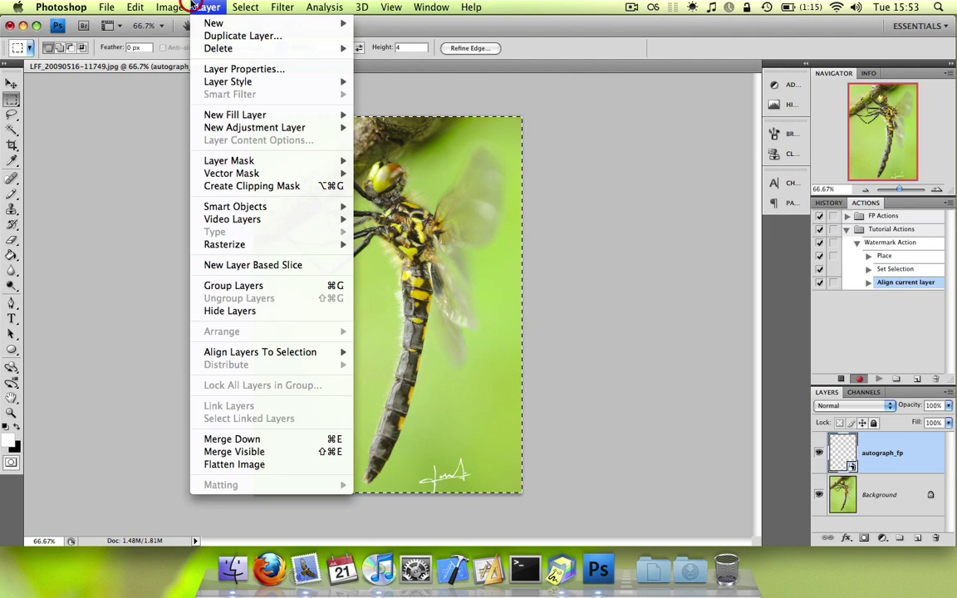
{"action": "mouse_move", "coordinate": [283, 351]}
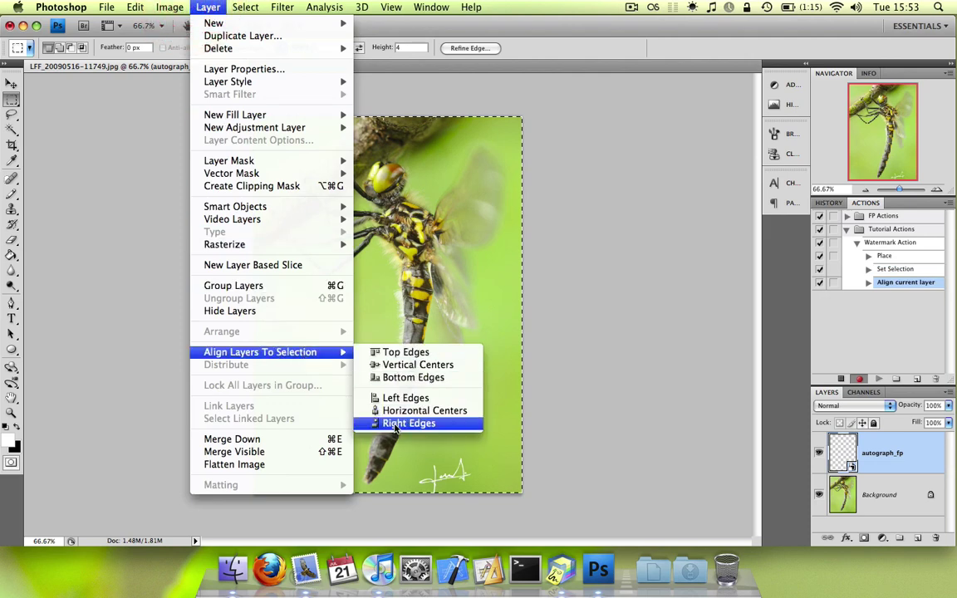
{"action": "left_click", "coordinate": [406, 428]}
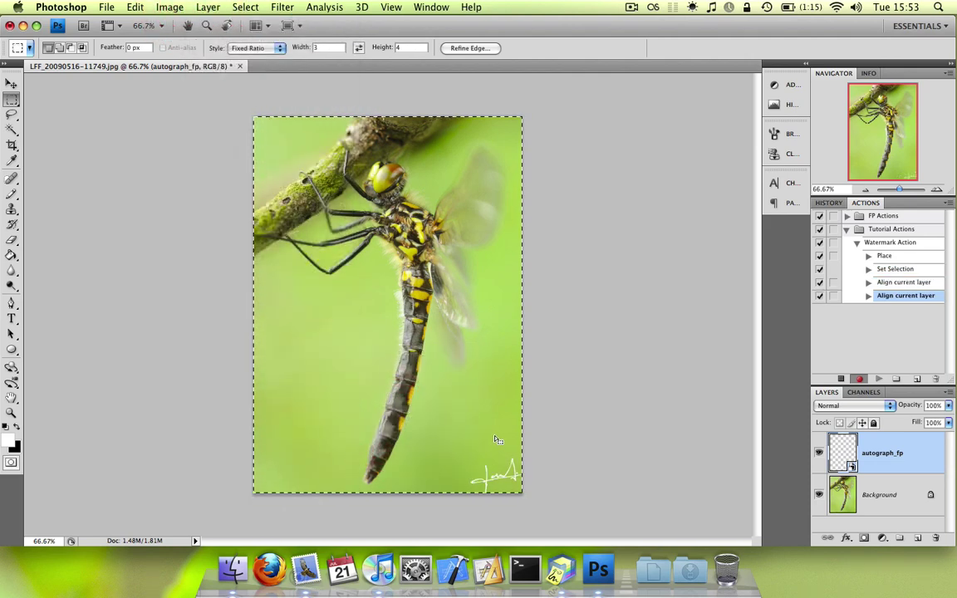
Step: Deselect and nudge the signature slightly up and left from the corner with the Move tool
{"action": "left_click", "coordinate": [564, 400]}
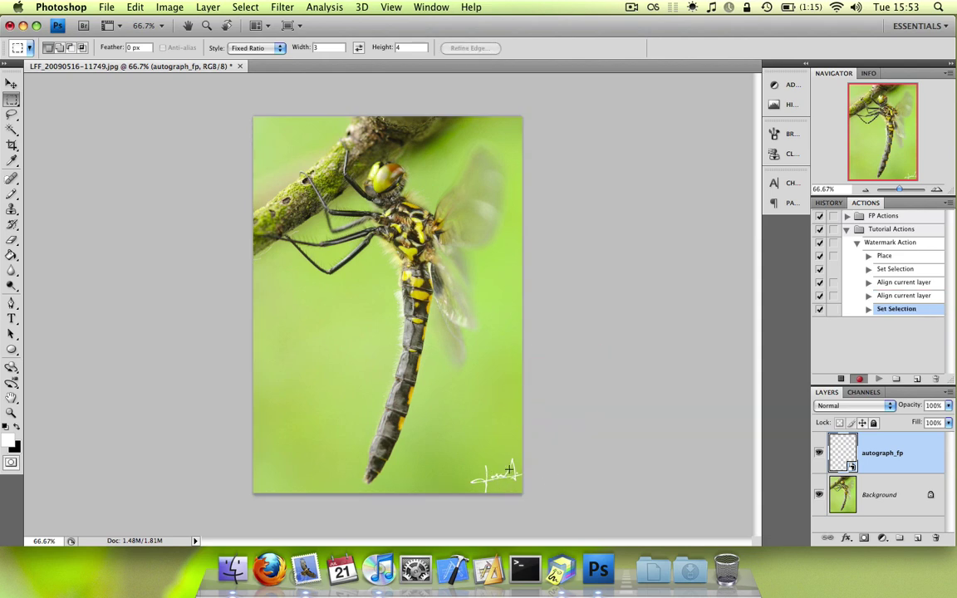
{"action": "key", "text": "v"}
{"action": "key", "text": "Left"}
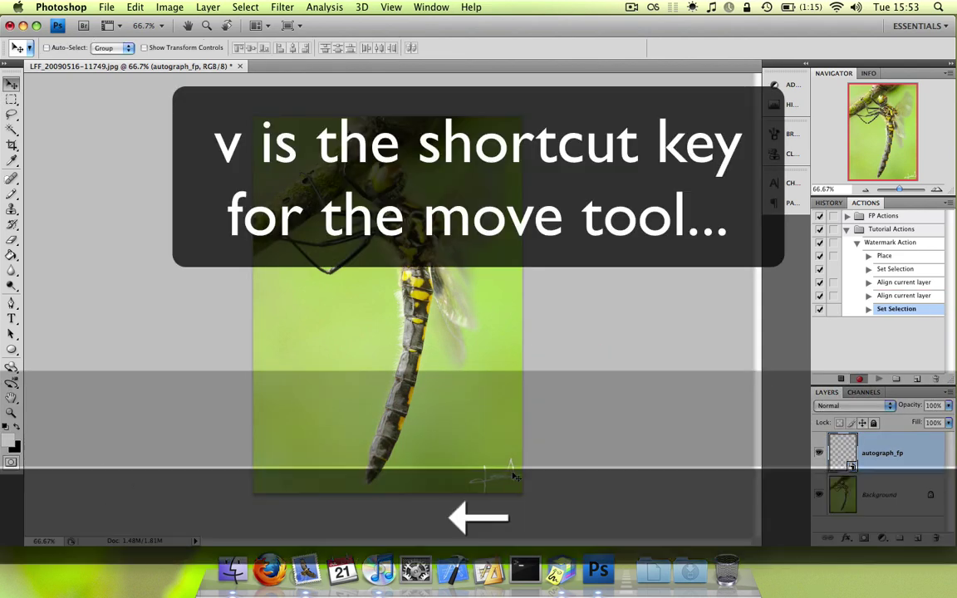
{"action": "key", "text": "Up"}
{"action": "key", "text": "Left"}
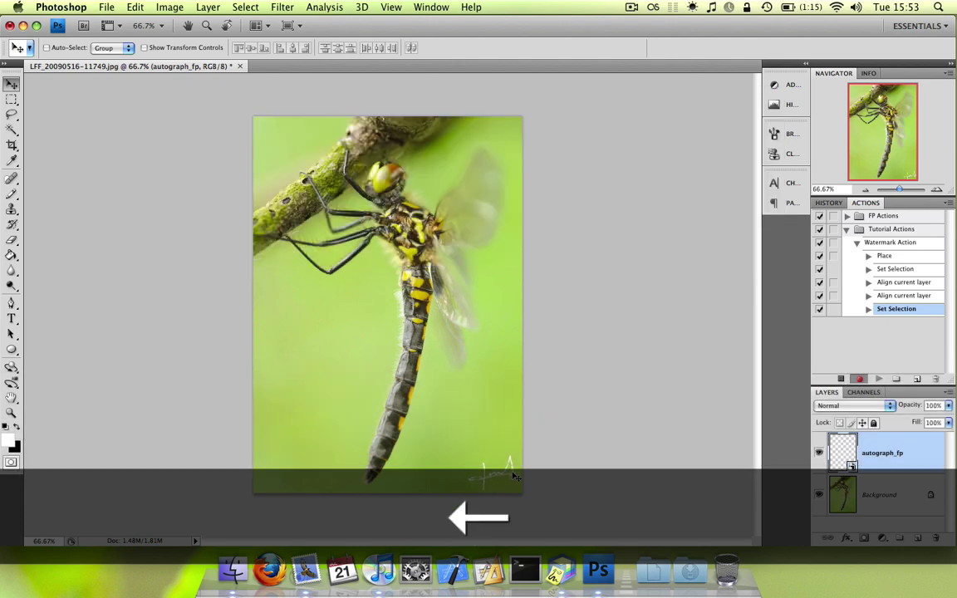
{"action": "key", "text": "Up"}
{"action": "key", "text": "Left"}
Step: Add a layer mask to autograph_fp, then undo it
{"action": "left_click", "coordinate": [573, 373]}
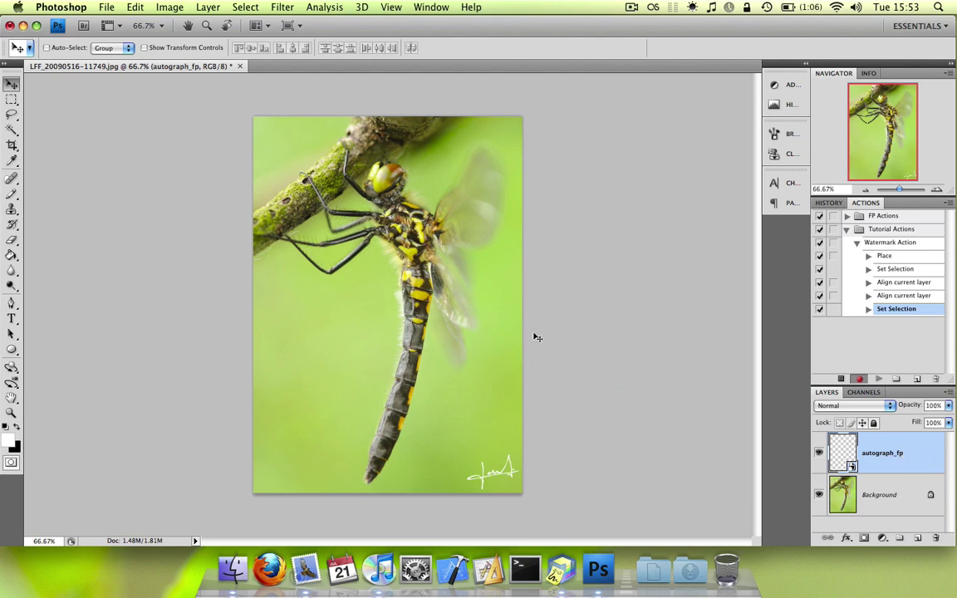
{"action": "left_click", "coordinate": [864, 537]}
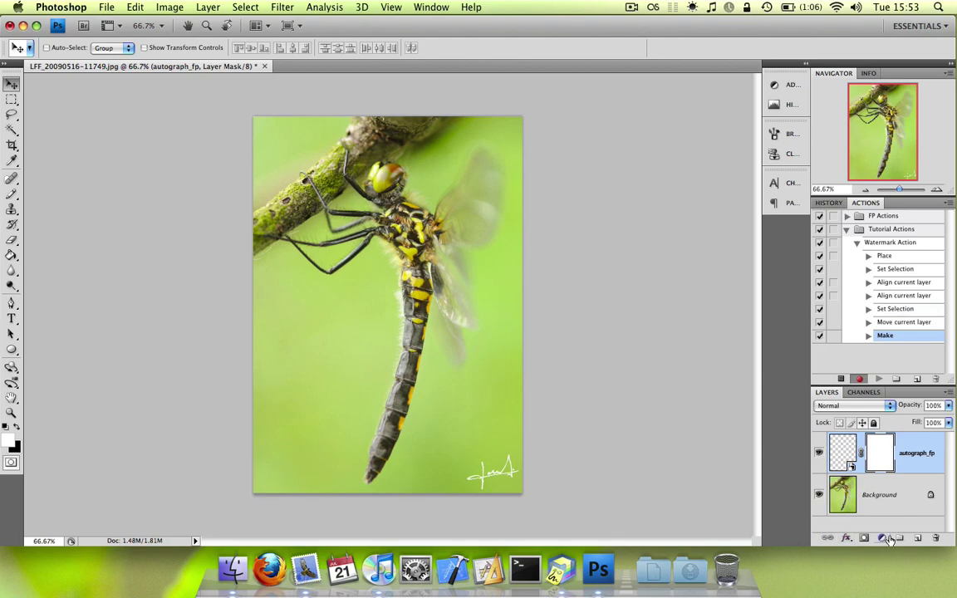
{"action": "key", "text": "super+z"}
Step: Add a 1 px Stroke effect in dark grey 414141 to the autograph layer
{"action": "left_click", "coordinate": [847, 539]}
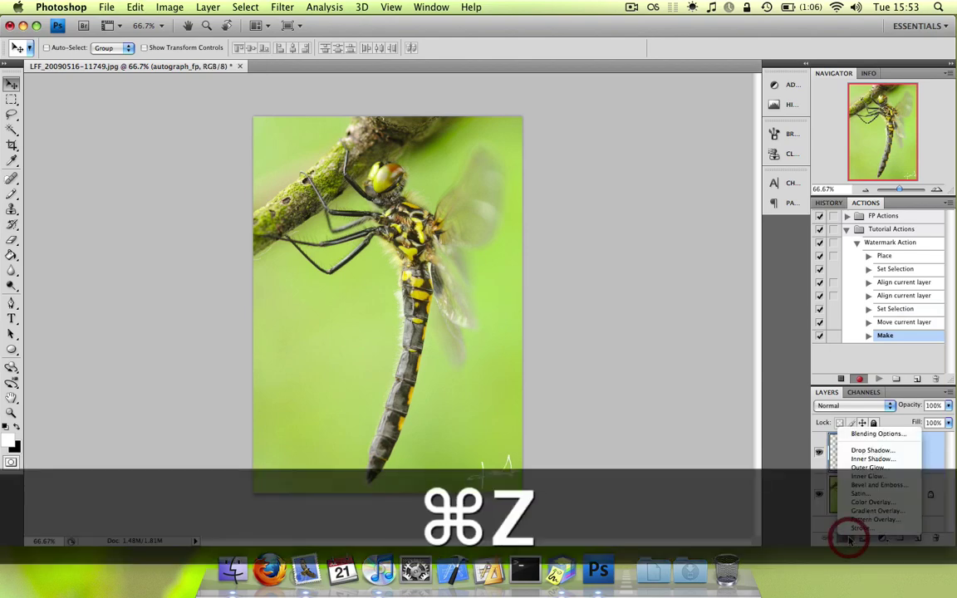
{"action": "left_click", "coordinate": [646, 415]}
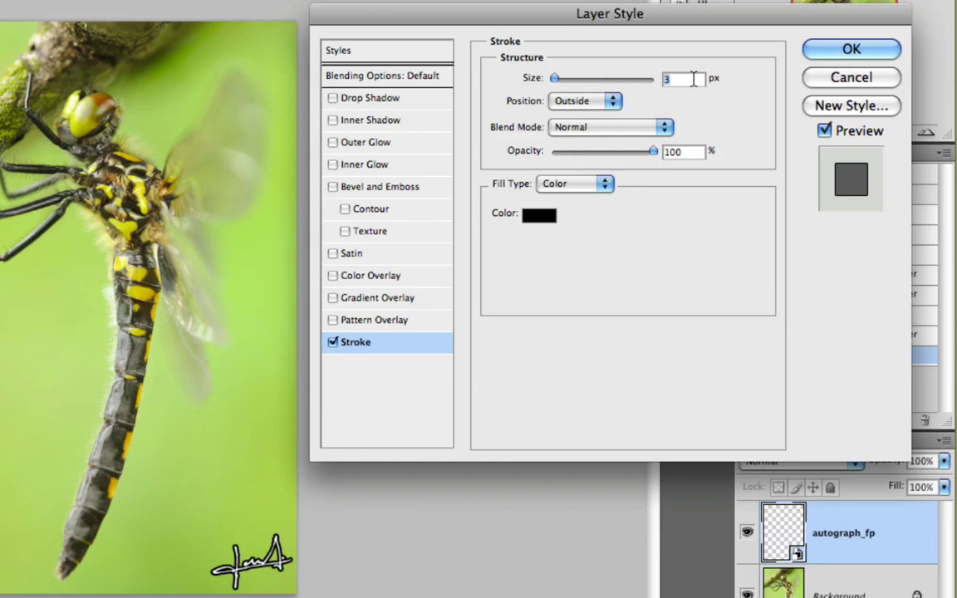
{"action": "type", "text": "2"}
{"action": "left_click", "coordinate": [527, 219]}
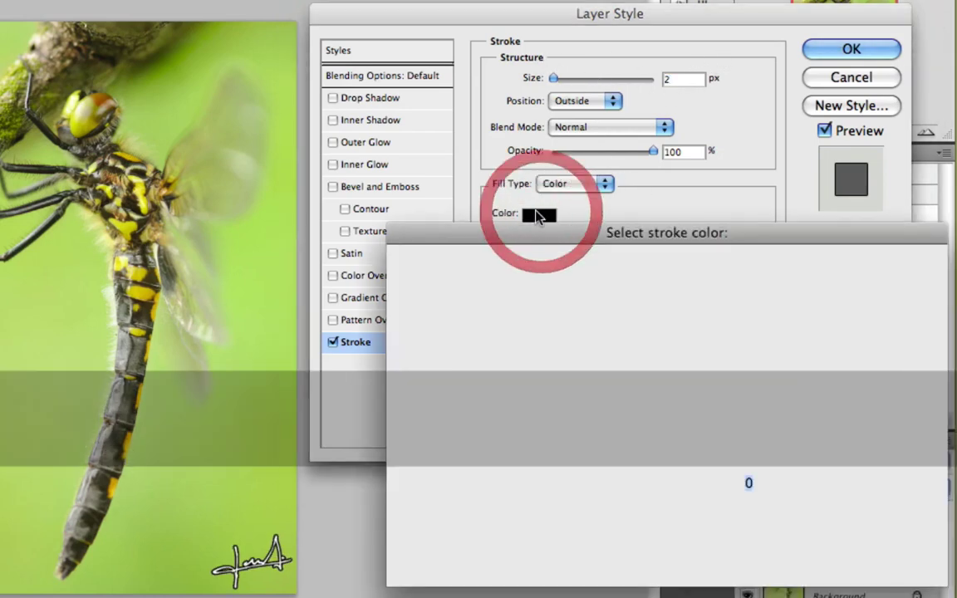
{"action": "left_click", "coordinate": [396, 481]}
{"action": "left_click", "coordinate": [400, 469]}
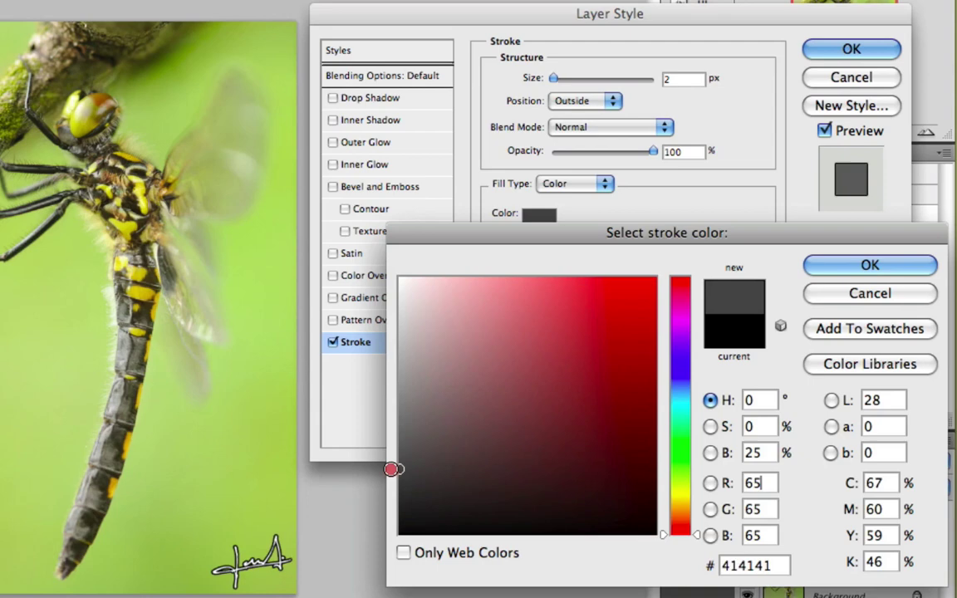
{"action": "left_click", "coordinate": [856, 267]}
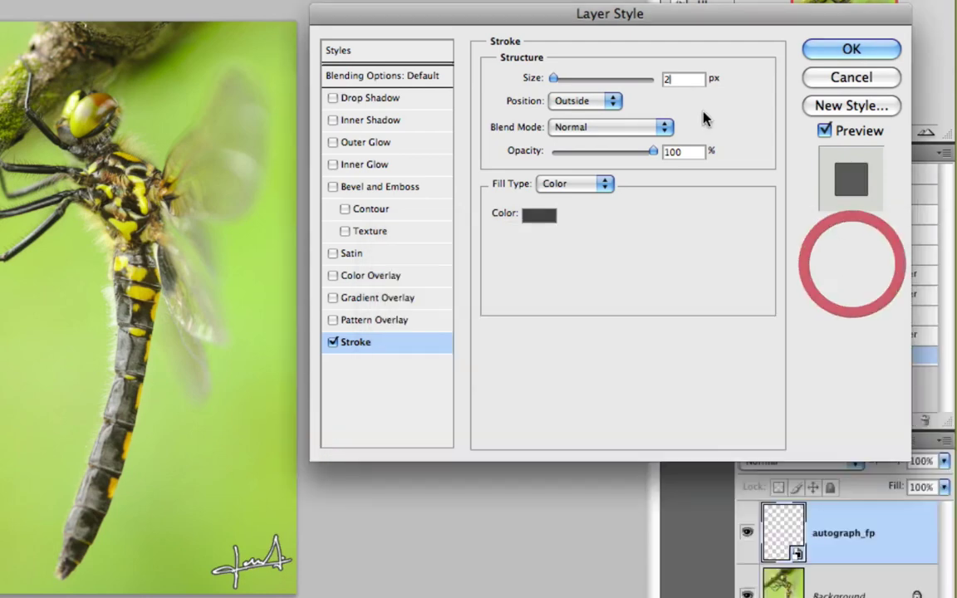
{"action": "double_click", "coordinate": [681, 78]}
{"action": "type", "text": "1"}
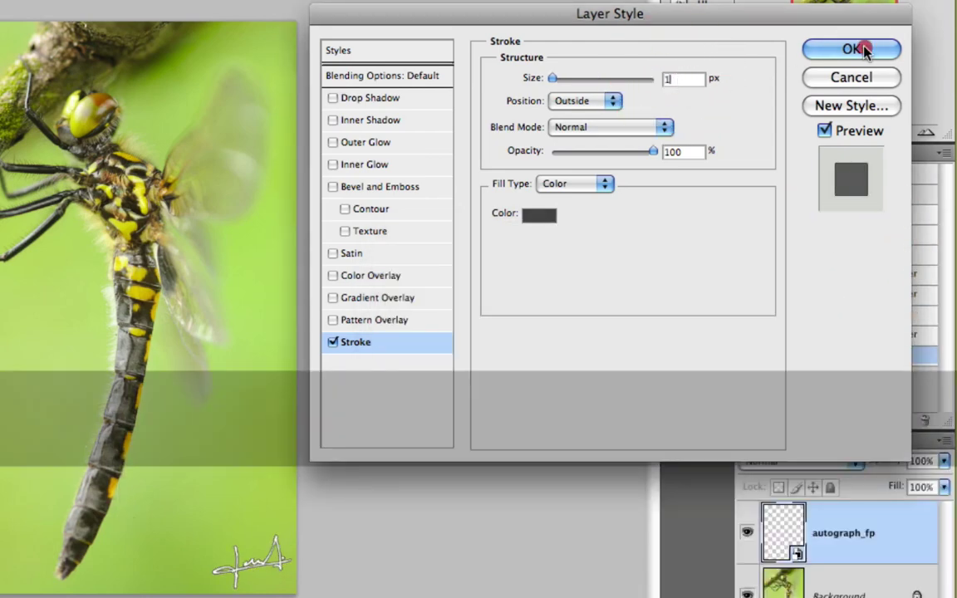
{"action": "left_click", "coordinate": [856, 47]}
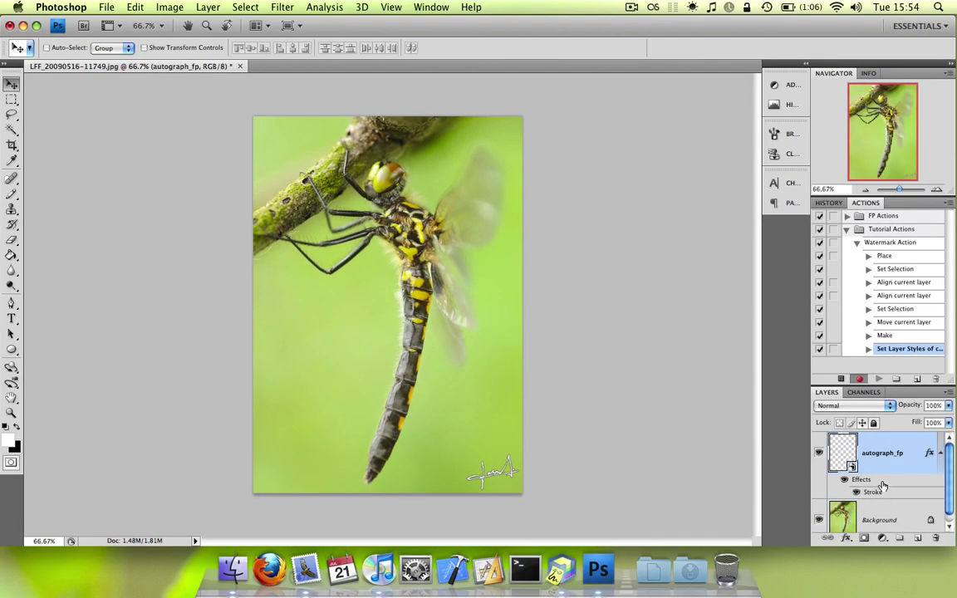
Step: Flatten the image into a single Background layer and start saving it as JPEG
{"action": "scroll", "coordinate": [885, 504], "scroll_direction": "down", "scroll_amount": 1}
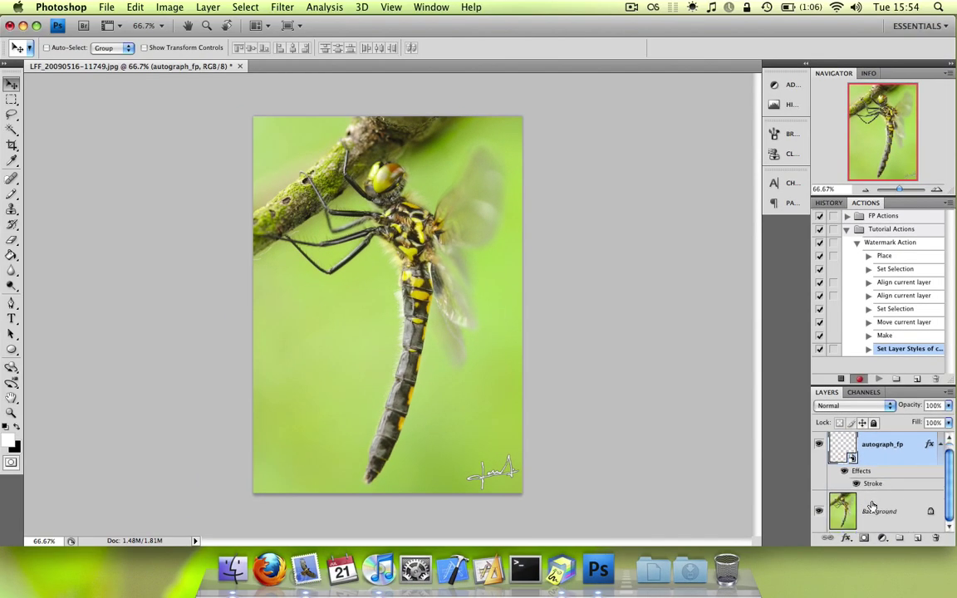
{"action": "right_click", "coordinate": [870, 510]}
{"action": "mouse_move", "coordinate": [886, 534]}
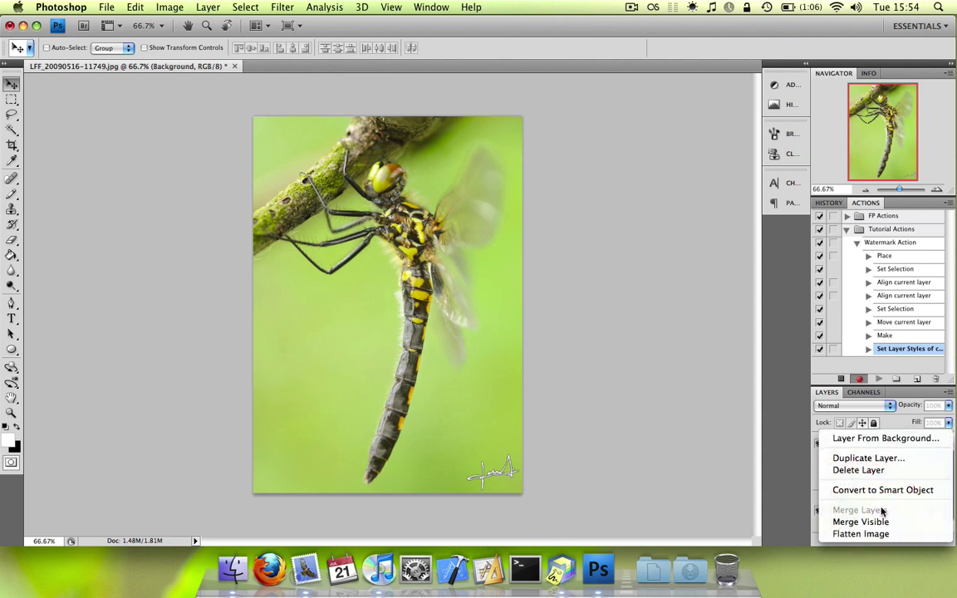
{"action": "left_click", "coordinate": [871, 534]}
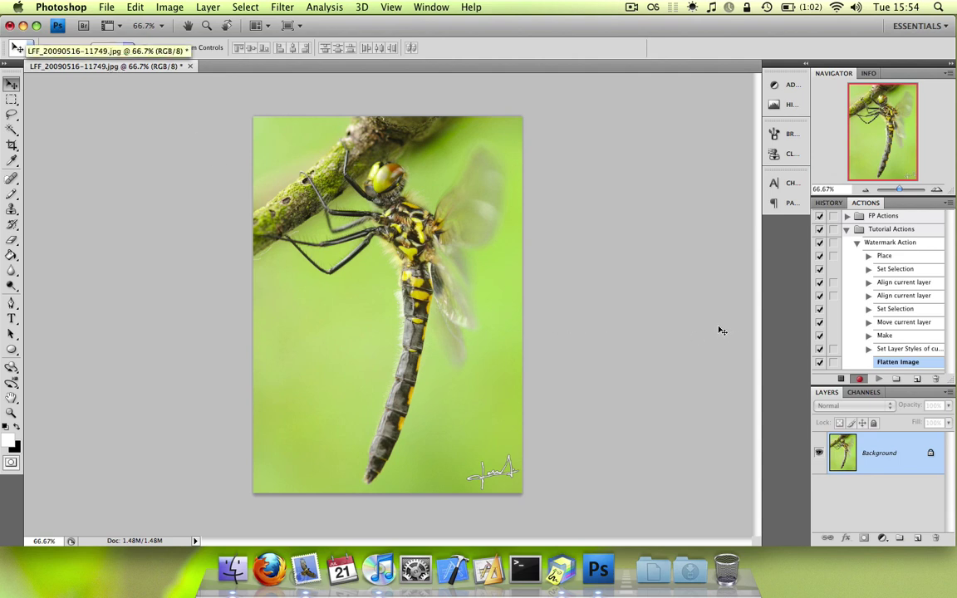
{"action": "key", "text": "super+s"}
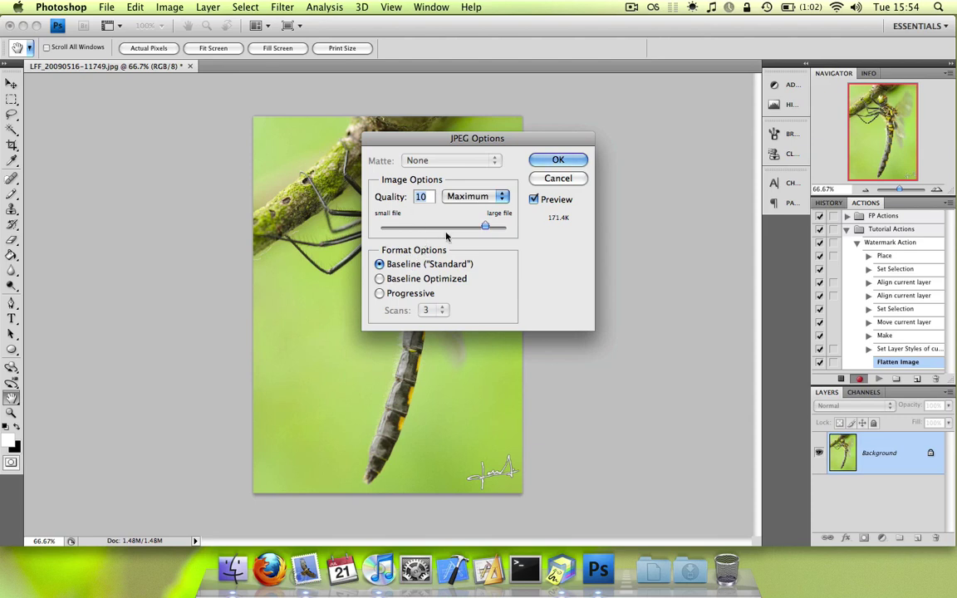
Step: Save the JPEG at quality 10 (Maximum) and stop recording the Watermark Action
{"action": "left_click", "coordinate": [559, 160]}
{"action": "key", "text": "v"}
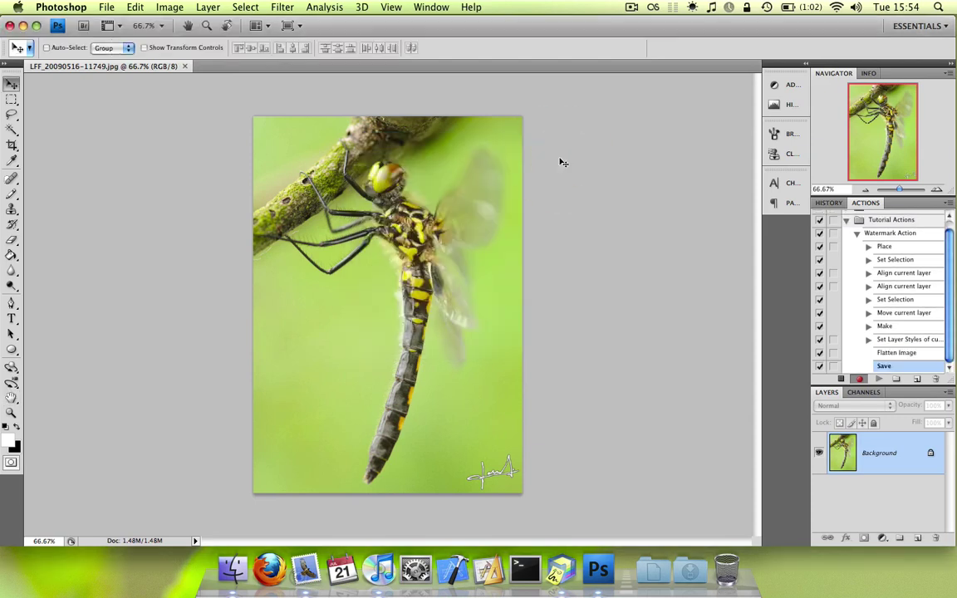
{"action": "left_click", "coordinate": [841, 380]}
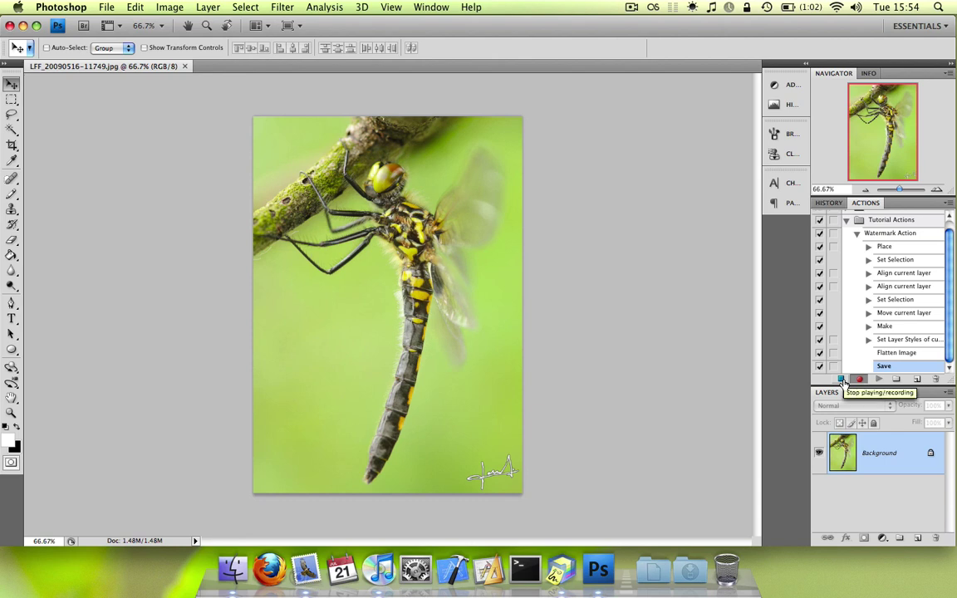
{"action": "left_click", "coordinate": [842, 379]}
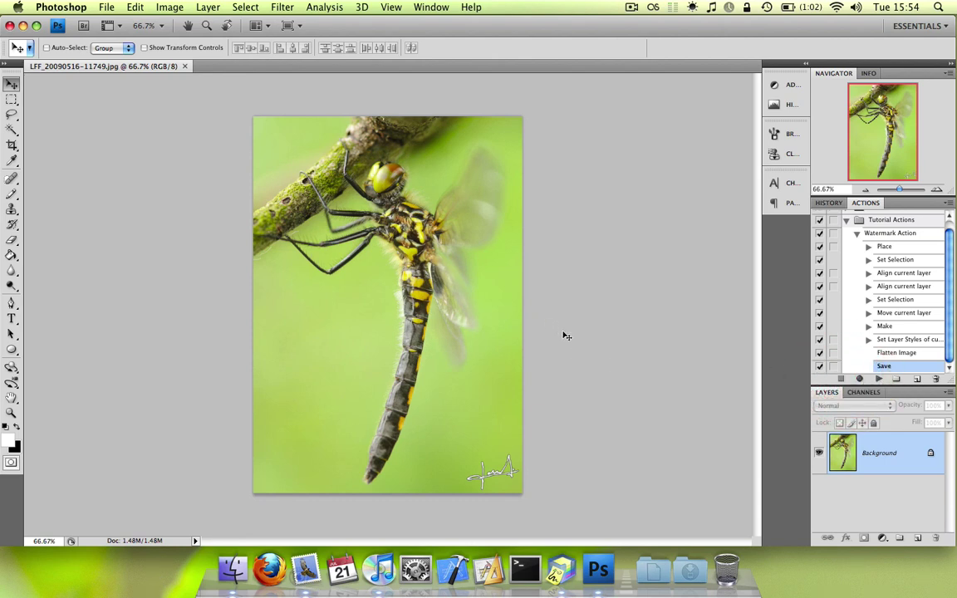
Step: Close the dragonfly photo with Cmd+W
{"action": "key", "text": "super"}
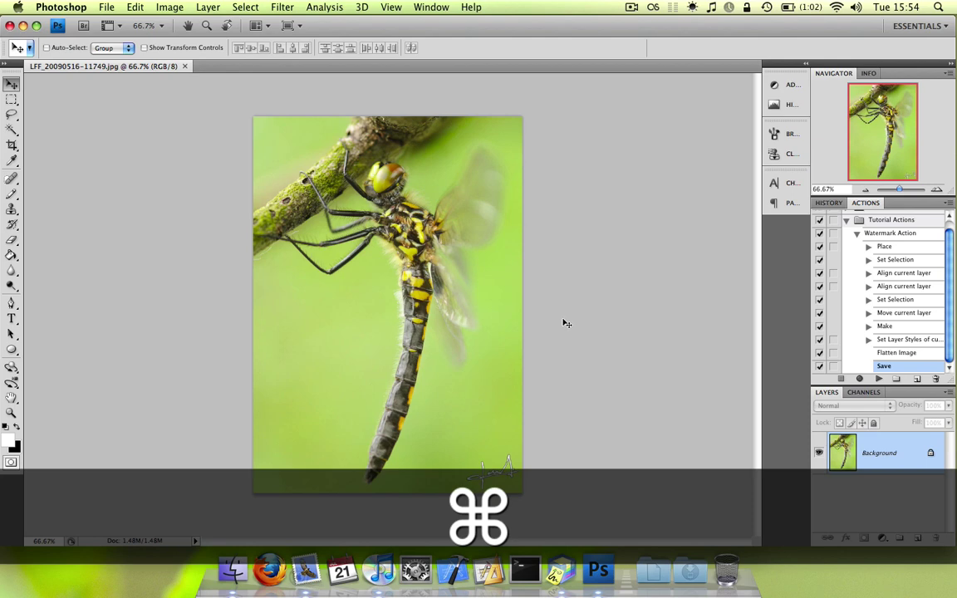
{"action": "key", "text": "super+w"}
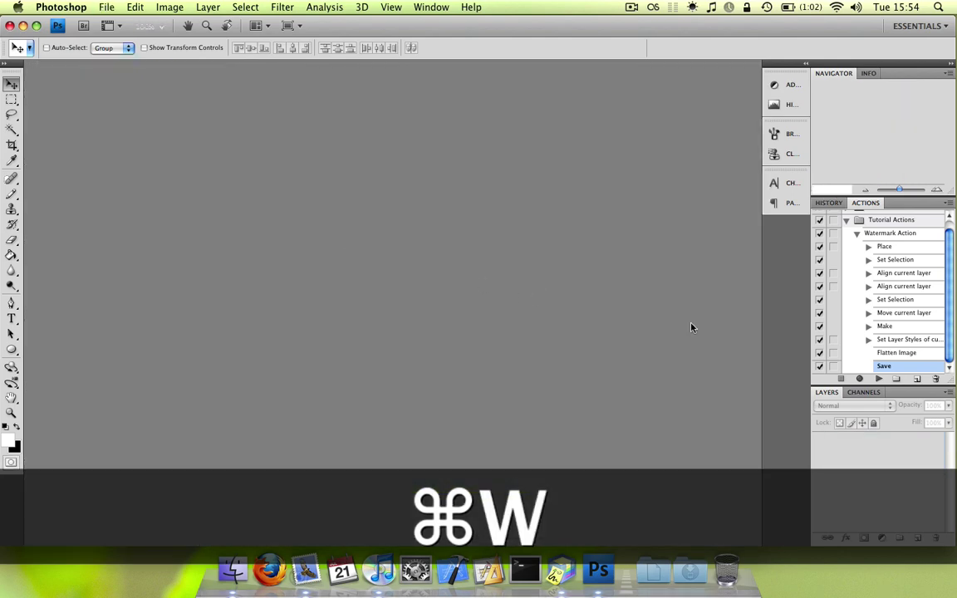
{"action": "scroll", "coordinate": [914, 264], "scroll_direction": "up", "scroll_amount": 1}
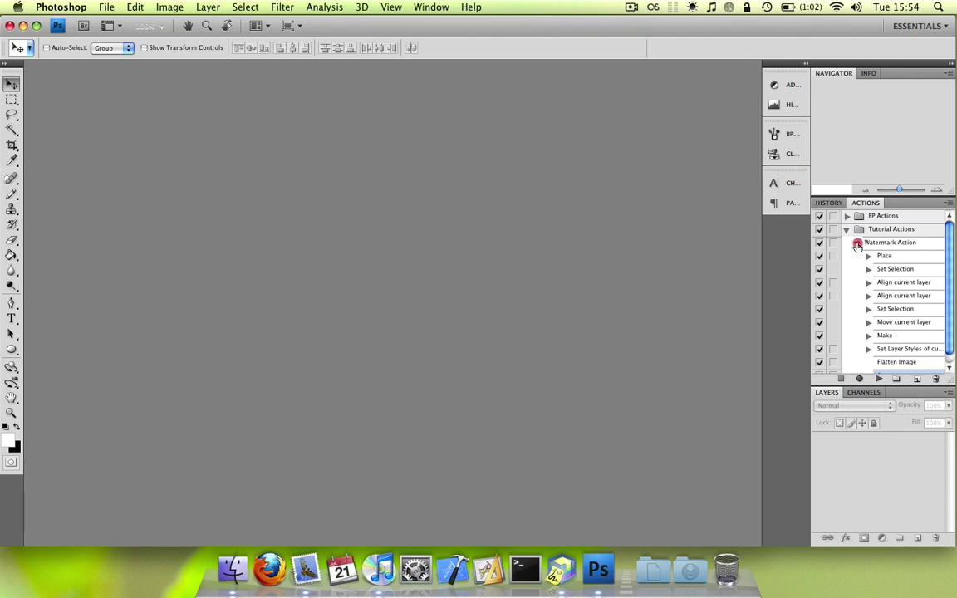
Step: Collapse the action and open the caterpillar photo LFF_20090521-12082.jpg from the fpblog folder
{"action": "left_click", "coordinate": [857, 244]}
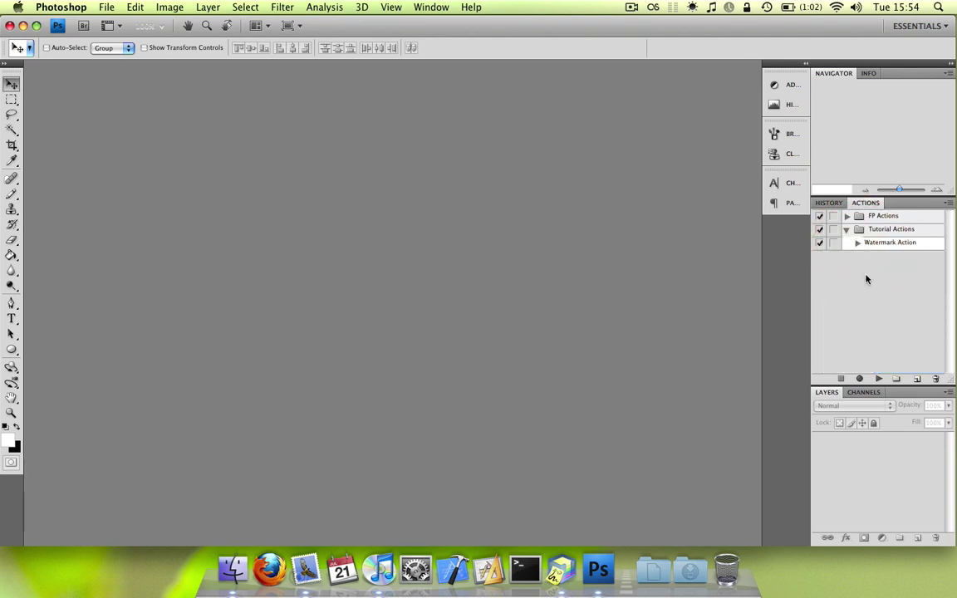
{"action": "left_click", "coordinate": [233, 570]}
{"action": "left_click", "coordinate": [458, 248]}
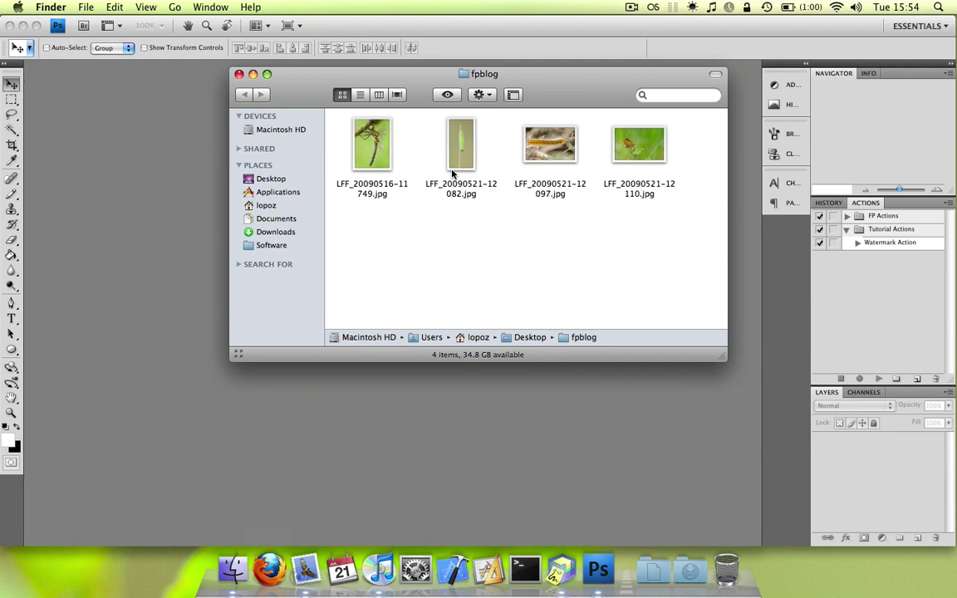
{"action": "left_click_drag", "start_coordinate": [470, 145], "coordinate": [598, 568]}
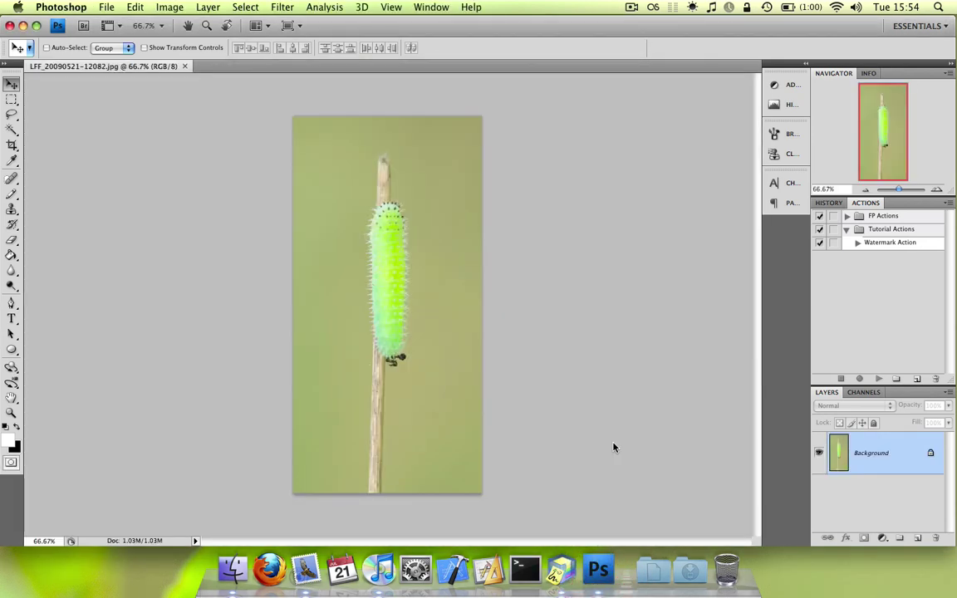
Step: Play Watermark Action on the photo, check the signature at 100%, and close it
{"action": "left_click", "coordinate": [898, 247]}
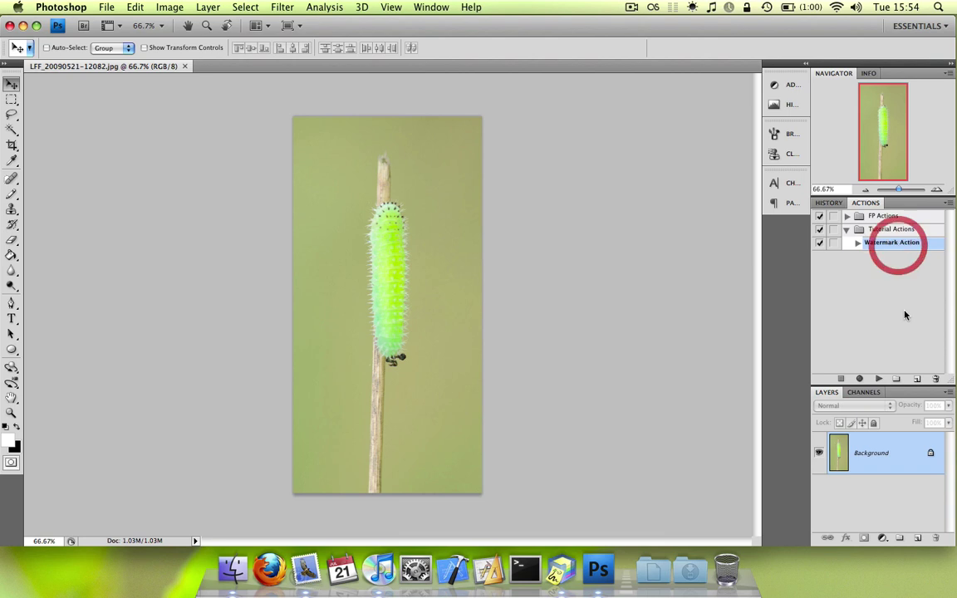
{"action": "left_click", "coordinate": [880, 379]}
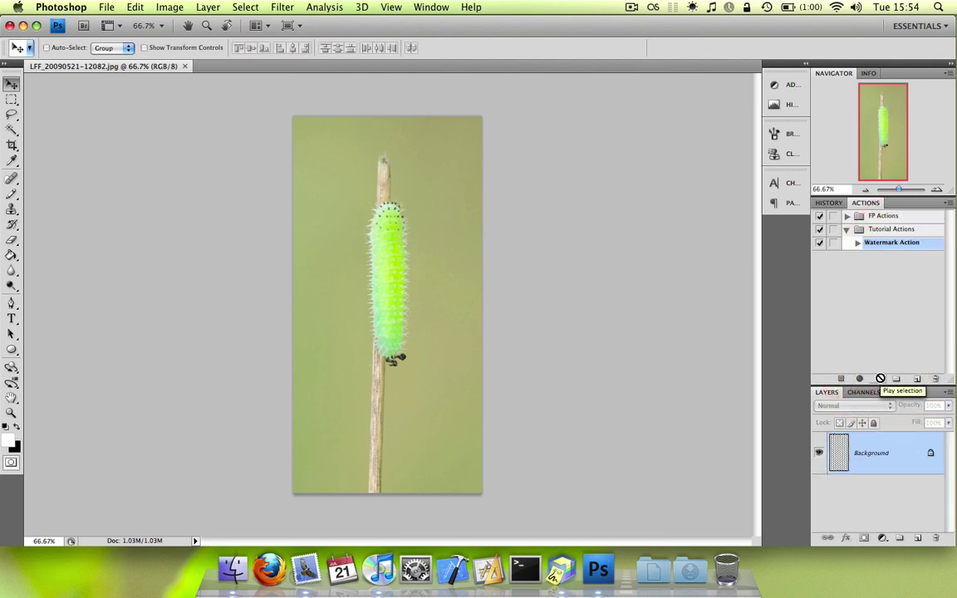
{"action": "left_click", "coordinate": [940, 191]}
{"action": "left_click_drag", "start_coordinate": [374, 541], "coordinate": [397, 541]}
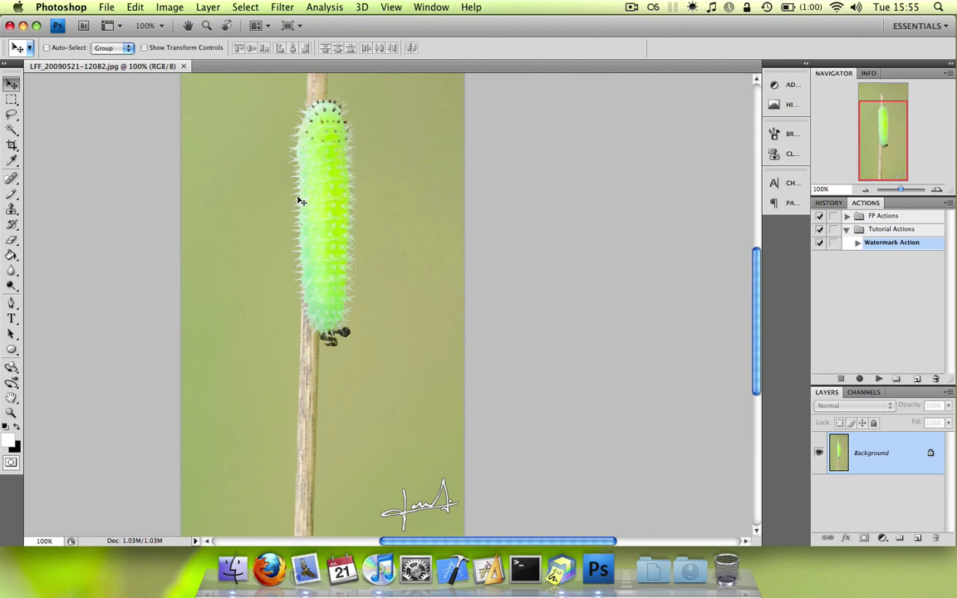
{"action": "scroll", "coordinate": [301, 201], "scroll_direction": "up", "scroll_amount": 5}
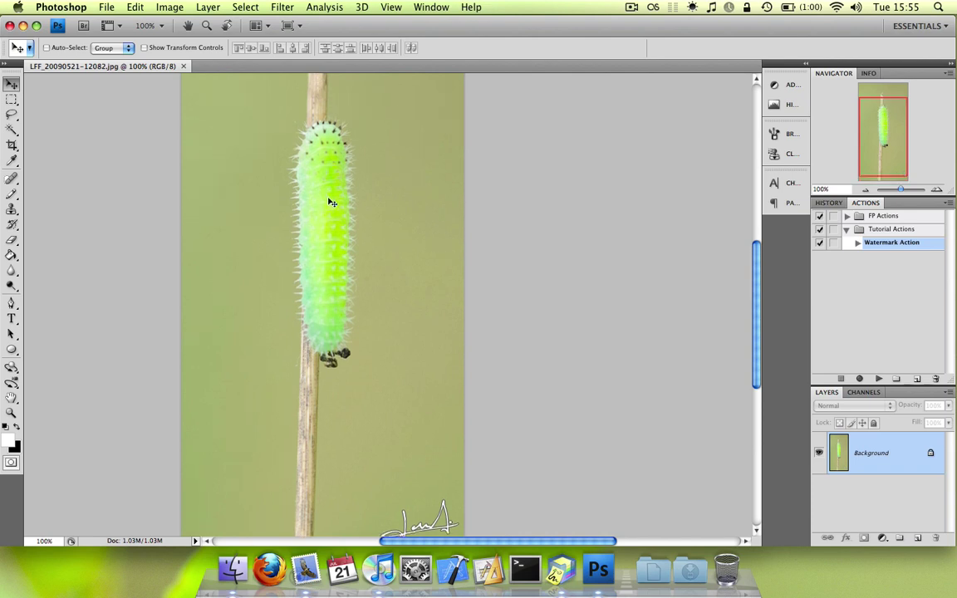
{"action": "left_click", "coordinate": [184, 66]}
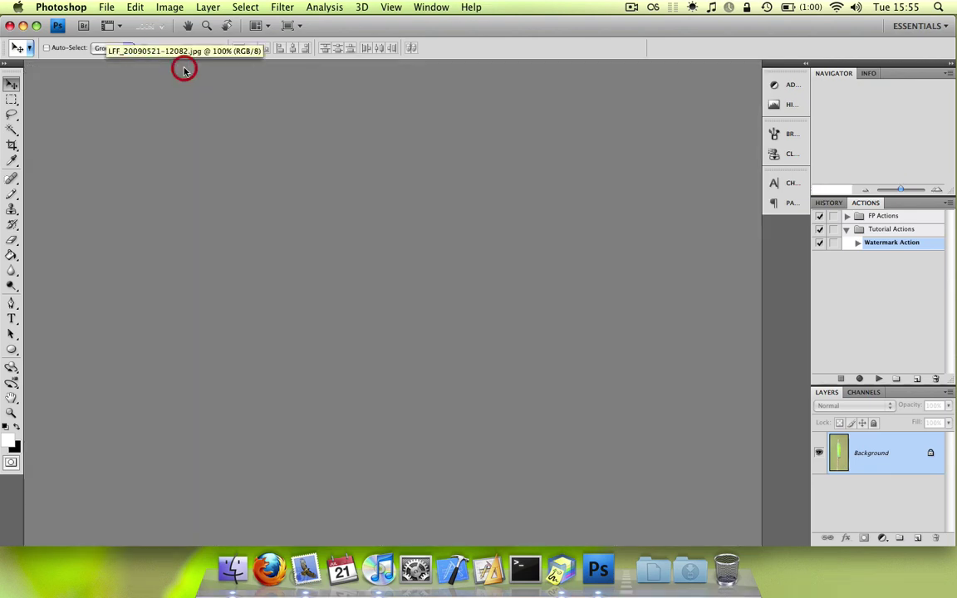
Step: Open the Create Droplet dialog from the File menu
{"action": "left_click", "coordinate": [110, 7]}
{"action": "mouse_move", "coordinate": [147, 294]}
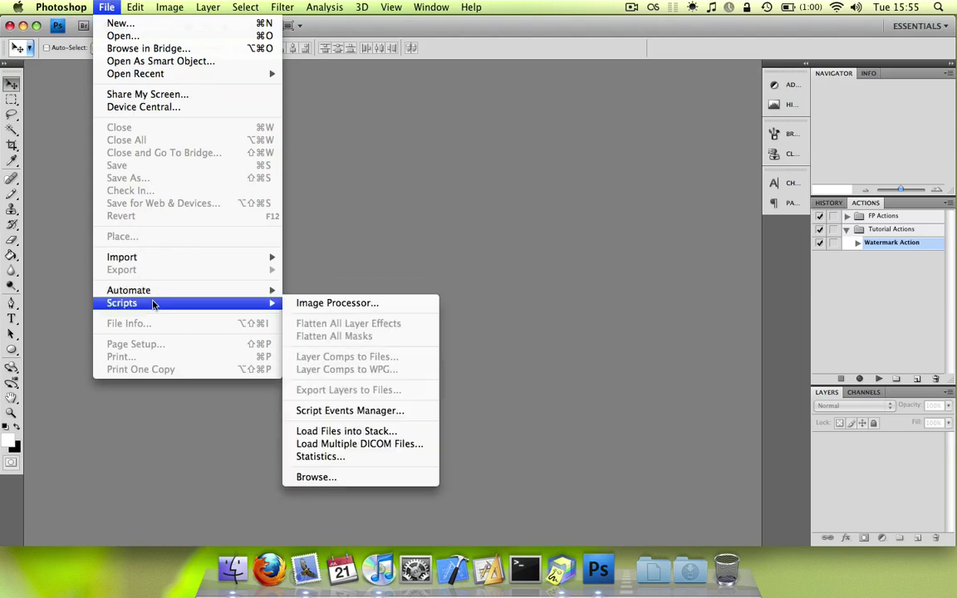
{"action": "left_click", "coordinate": [352, 305]}
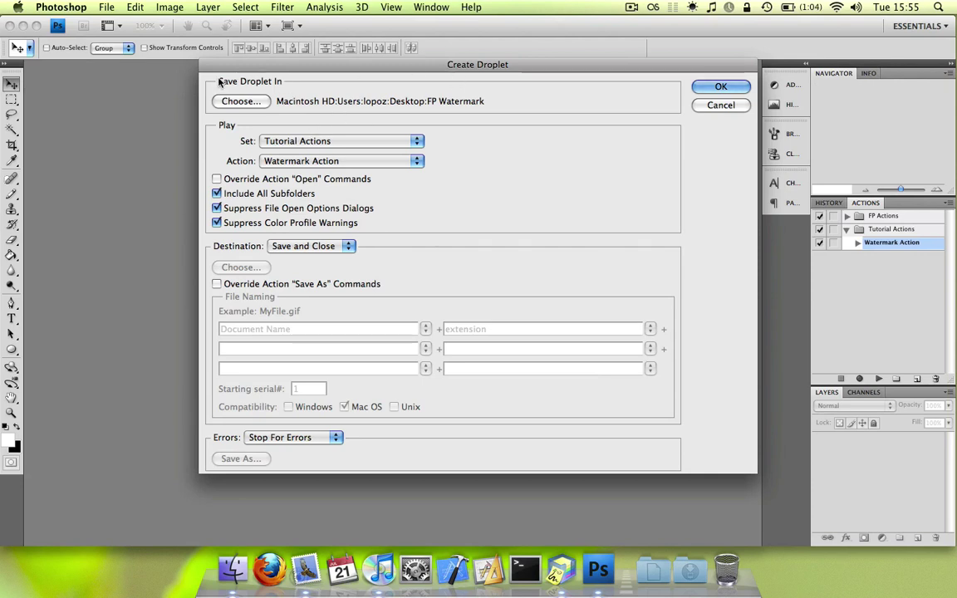
Step: Set the droplet's save location to the Desktop with the name 'Watermark Droplet'
{"action": "left_click", "coordinate": [243, 101]}
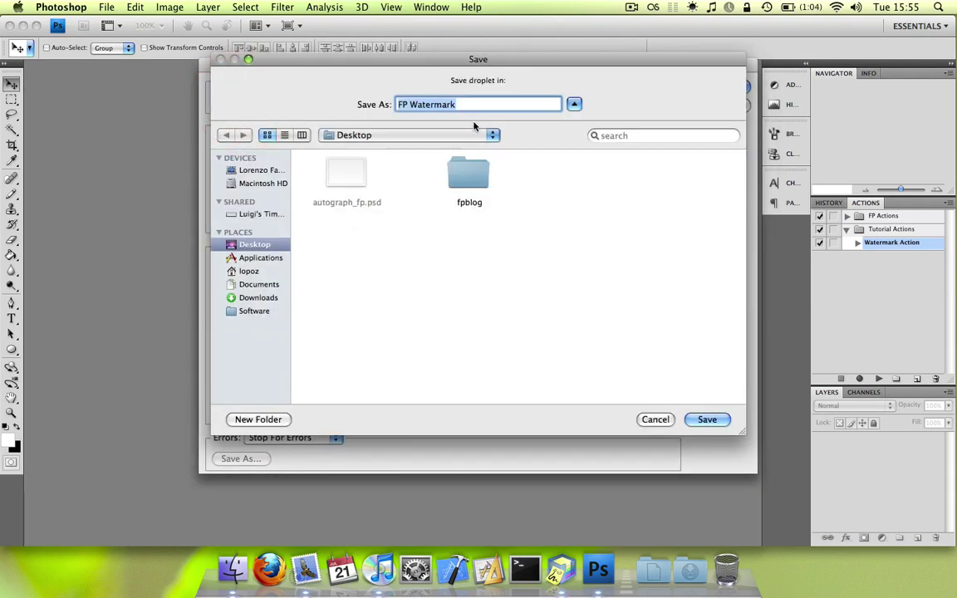
{"action": "type", "text": "Watermark"}
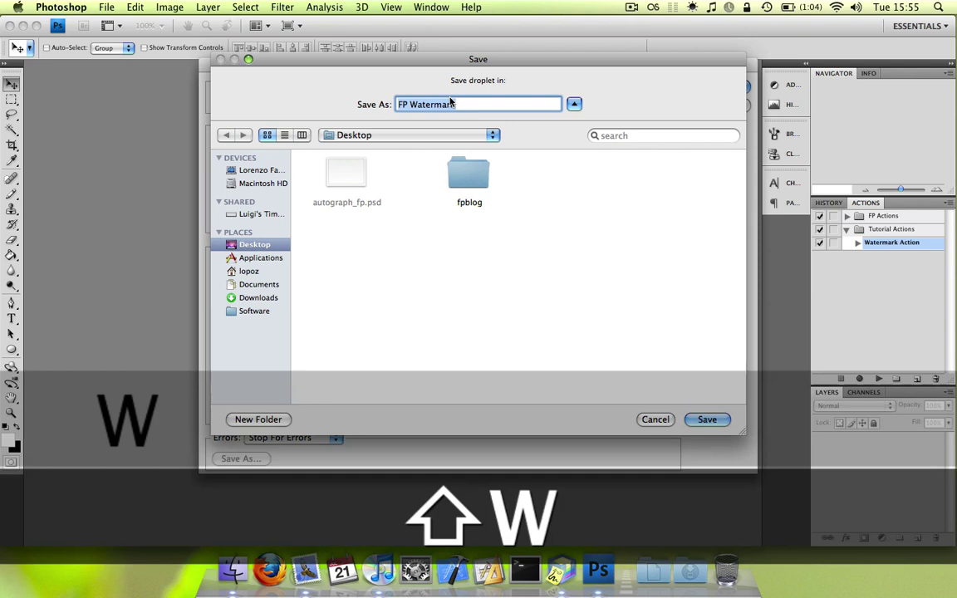
{"action": "type", "text": " A"}
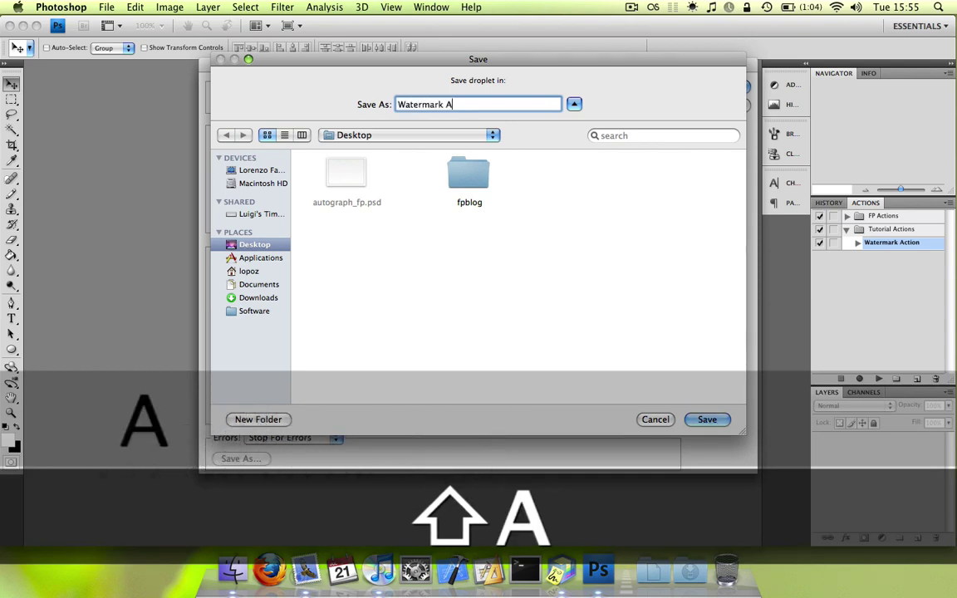
{"action": "type", "text": "c"}
{"action": "key", "text": "BackSpace"}
{"action": "key", "text": "BackSpace"}
{"action": "type", "text": "Dr"}
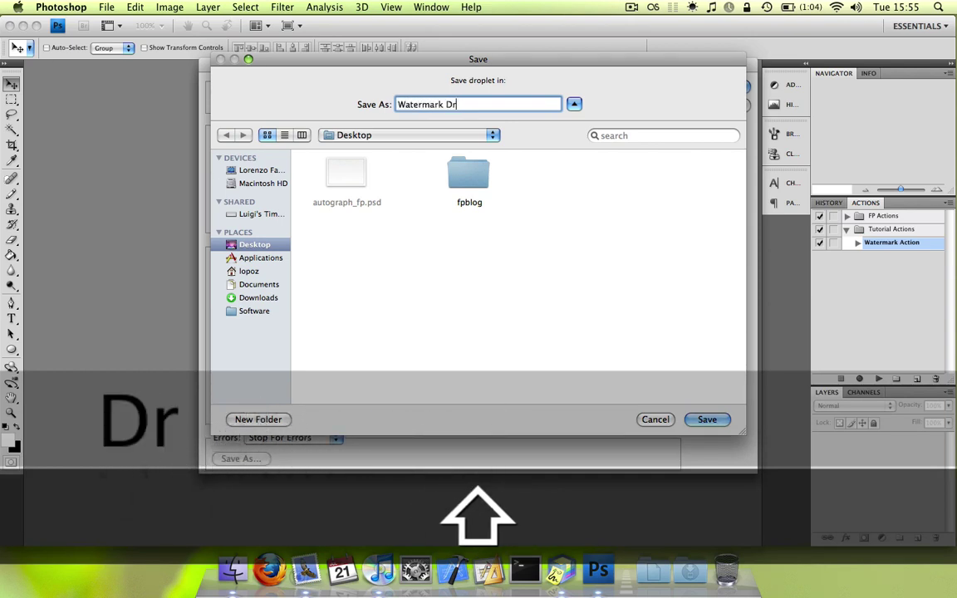
{"action": "type", "text": "oplet"}
{"action": "left_click", "coordinate": [716, 421]}
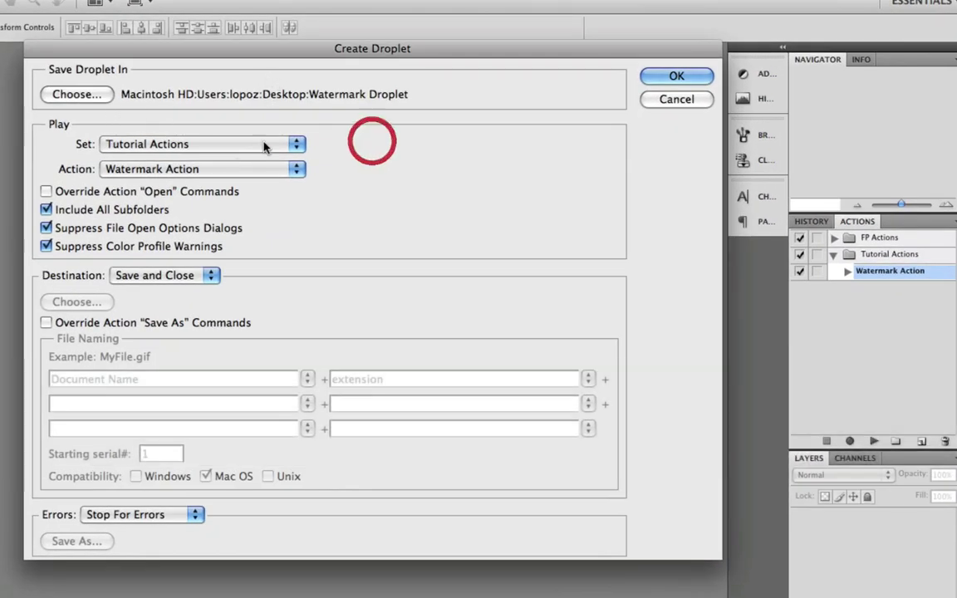
Step: Keep Set Tutorial Actions, Action Watermark Action, Include All Subfolders and Suppress File Open Options checked
{"action": "left_click", "coordinate": [264, 146]}
{"action": "left_click", "coordinate": [162, 143]}
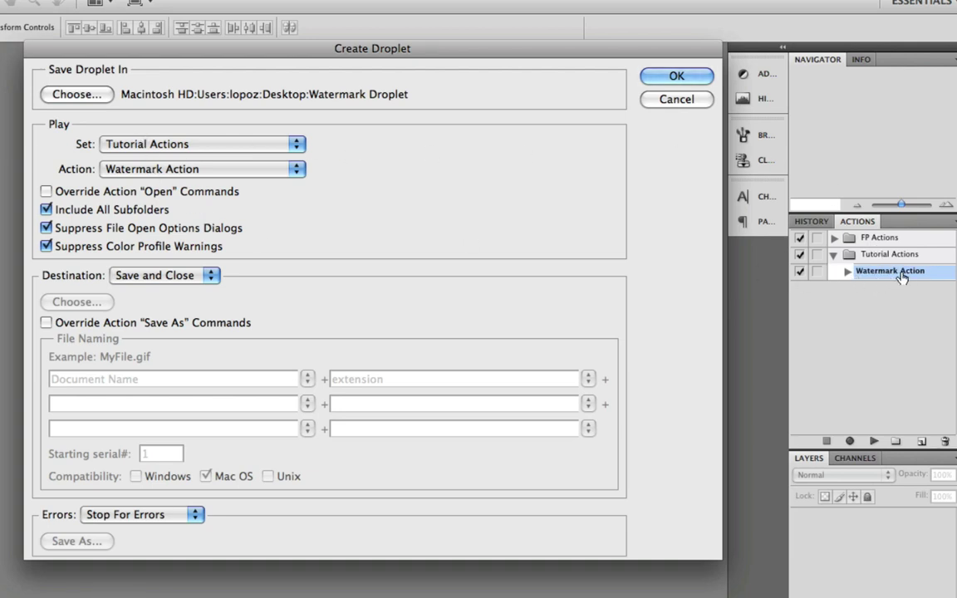
{"action": "left_click", "coordinate": [176, 169]}
{"action": "left_click", "coordinate": [126, 168]}
{"action": "left_click", "coordinate": [74, 209]}
{"action": "left_click", "coordinate": [75, 209]}
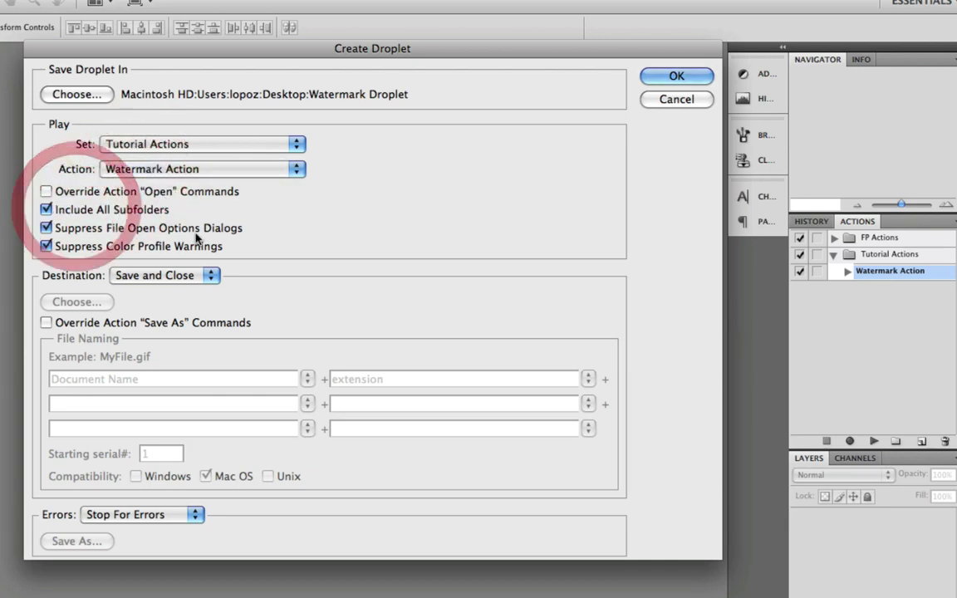
{"action": "left_click", "coordinate": [128, 227]}
{"action": "left_click", "coordinate": [129, 227]}
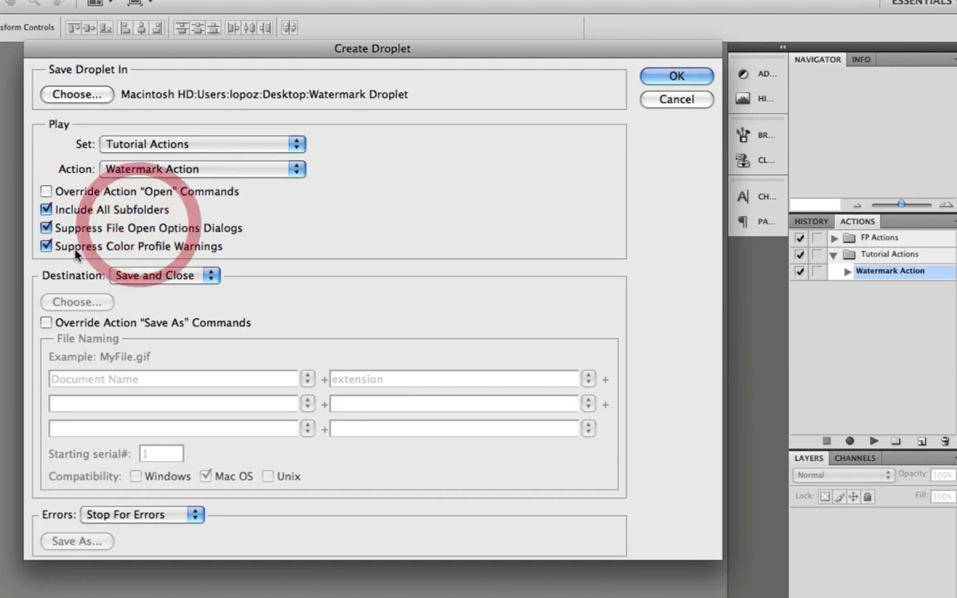
Step: Keep Destination as Save and Close and create the droplet
{"action": "left_click", "coordinate": [210, 275]}
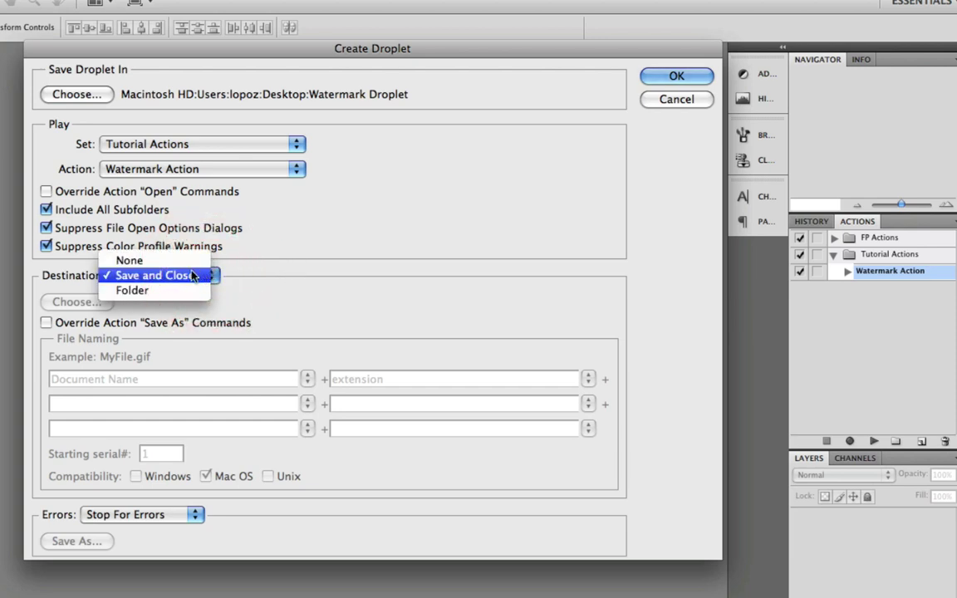
{"action": "left_click", "coordinate": [192, 275]}
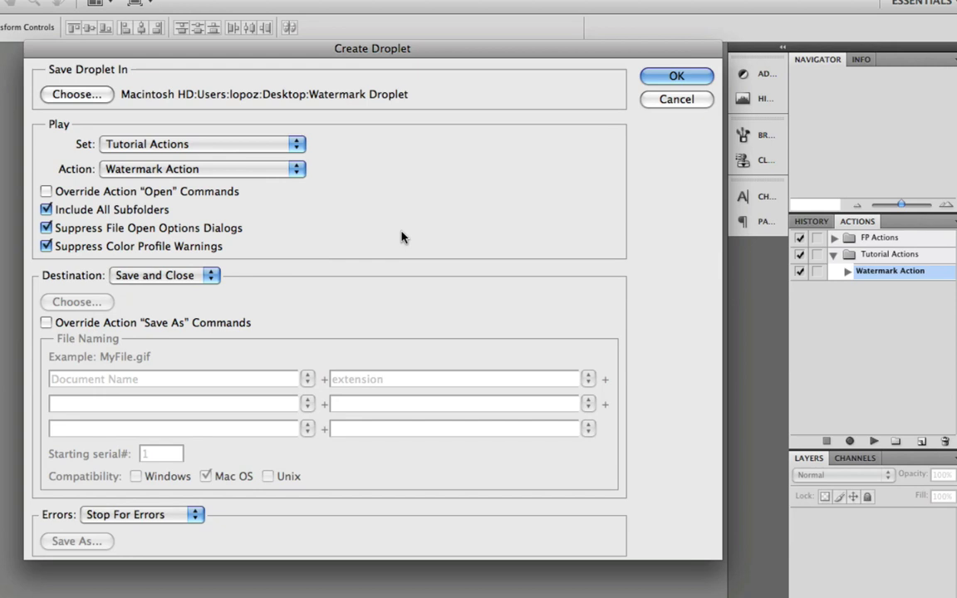
{"action": "left_click", "coordinate": [475, 186]}
{"action": "left_click", "coordinate": [673, 77]}
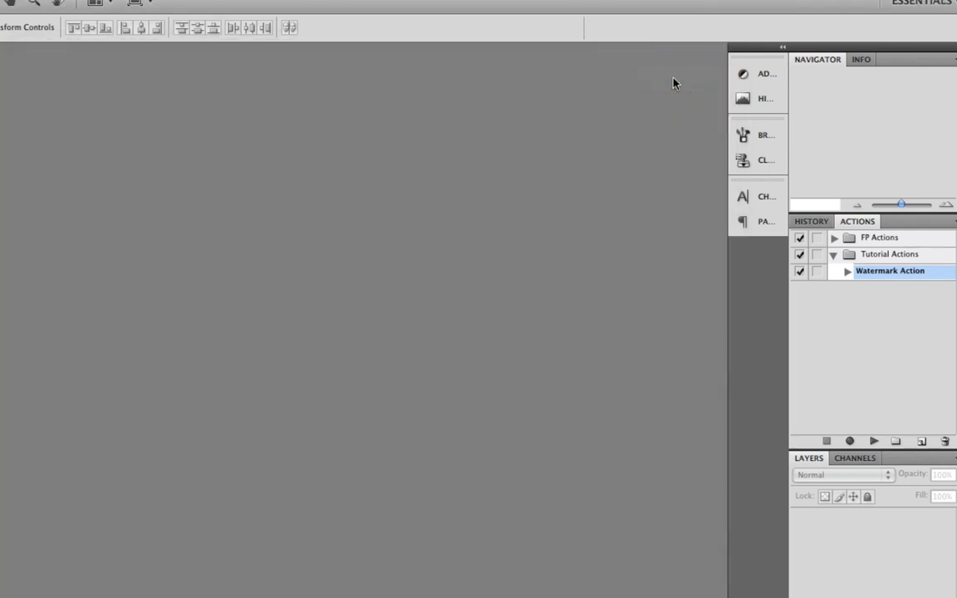
Step: Hide Photoshop, move the Watermark Droplet on the desktop, and close the fpblog folder window
{"action": "right_click", "coordinate": [595, 573]}
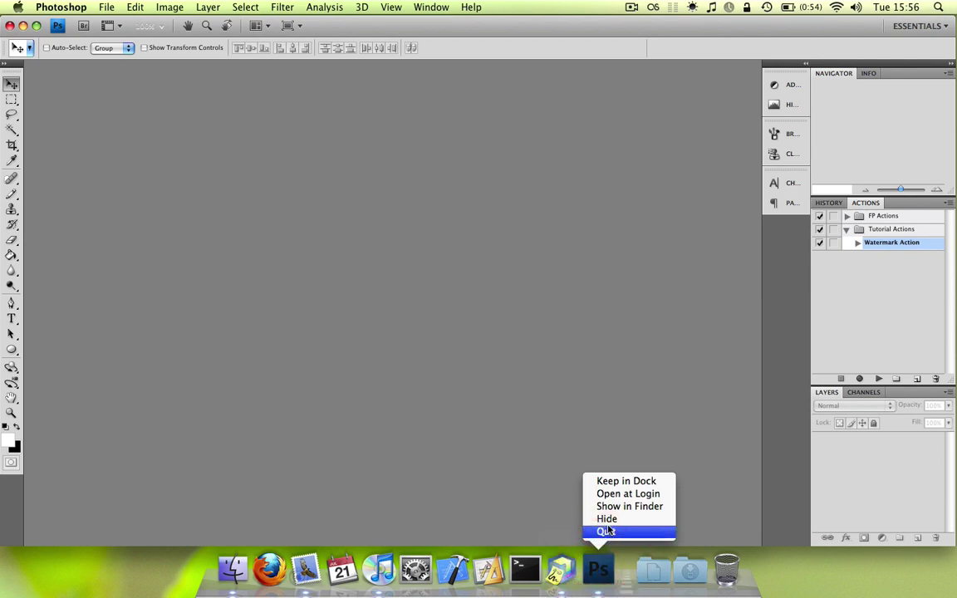
{"action": "left_click", "coordinate": [607, 520]}
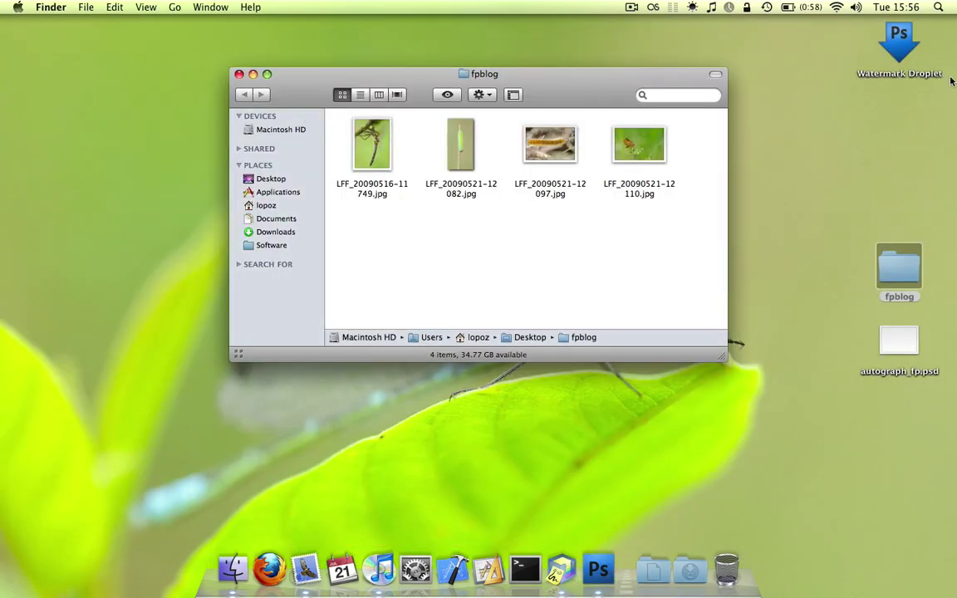
{"action": "left_click_drag", "start_coordinate": [902, 46], "coordinate": [872, 182]}
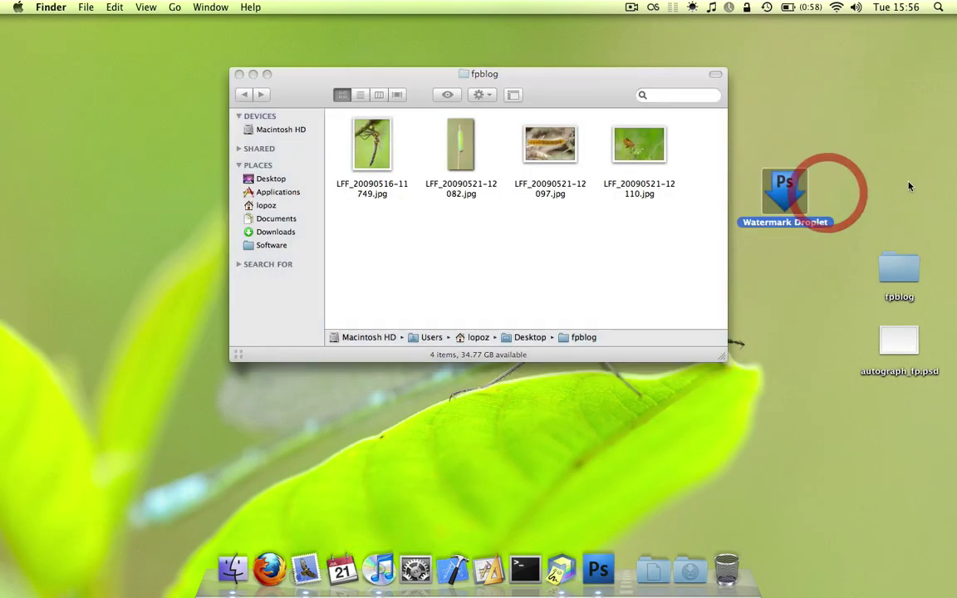
{"action": "left_click", "coordinate": [541, 231]}
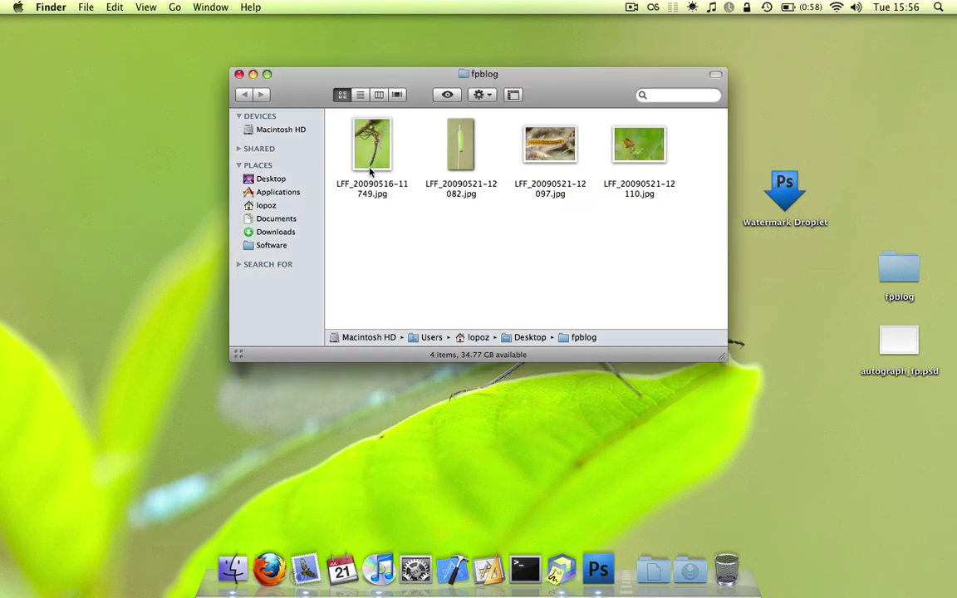
{"action": "left_click", "coordinate": [238, 75]}
Step: Drop the fpblog folder onto the Watermark Droplet to autograph all its photos
{"action": "left_click", "coordinate": [786, 369]}
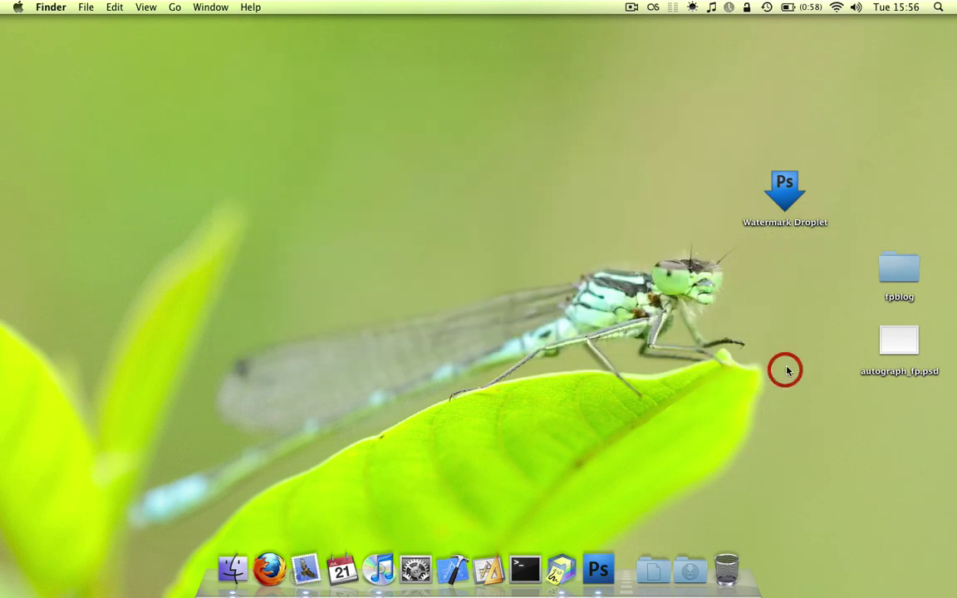
{"action": "left_click", "coordinate": [885, 193]}
{"action": "left_click_drag", "start_coordinate": [875, 279], "coordinate": [784, 204]}
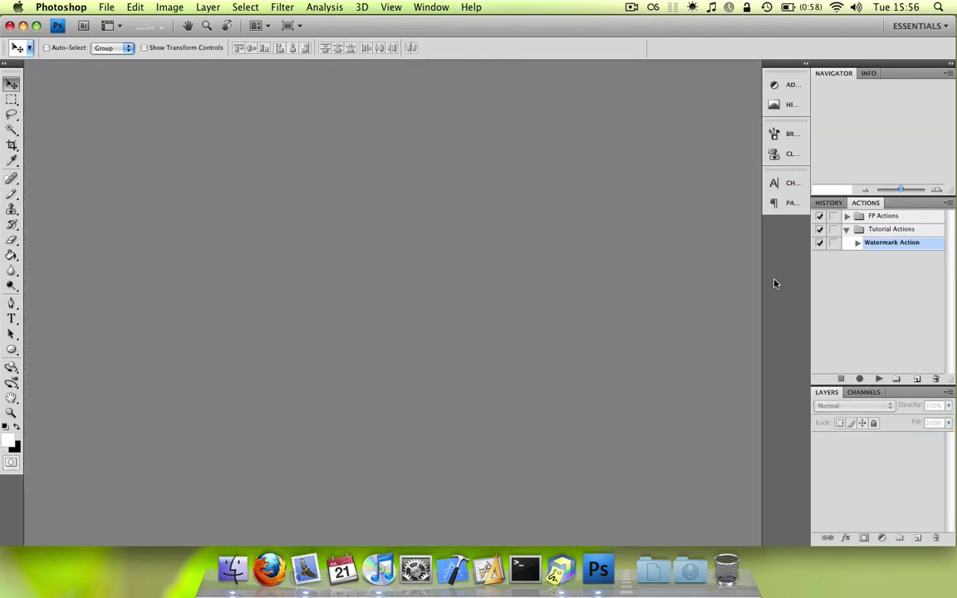
{"action": "left_click", "coordinate": [10, 26]}
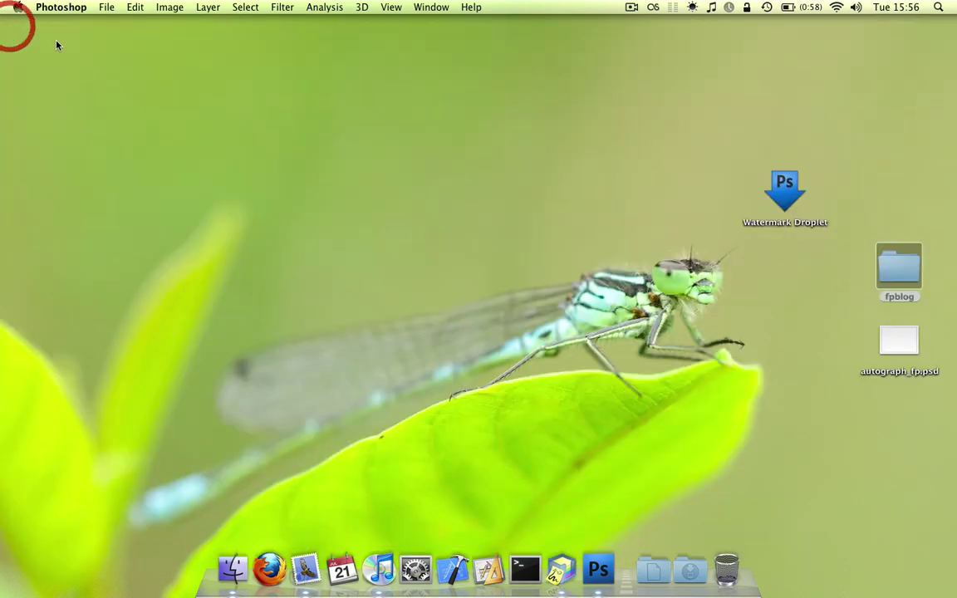
{"action": "left_click", "coordinate": [814, 284]}
{"action": "double_click", "coordinate": [909, 277]}
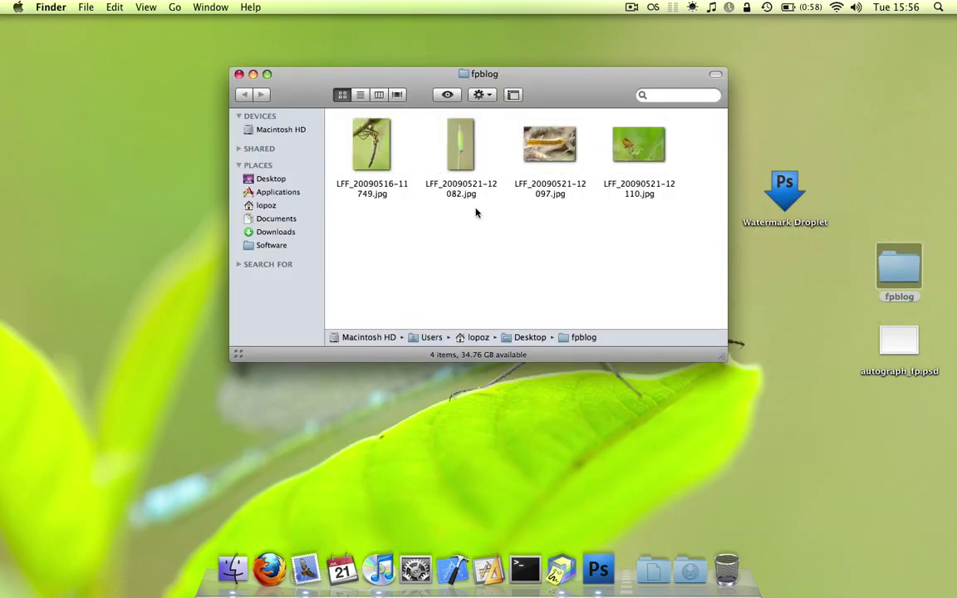
{"action": "left_click", "coordinate": [378, 153]}
{"action": "key", "text": "space"}
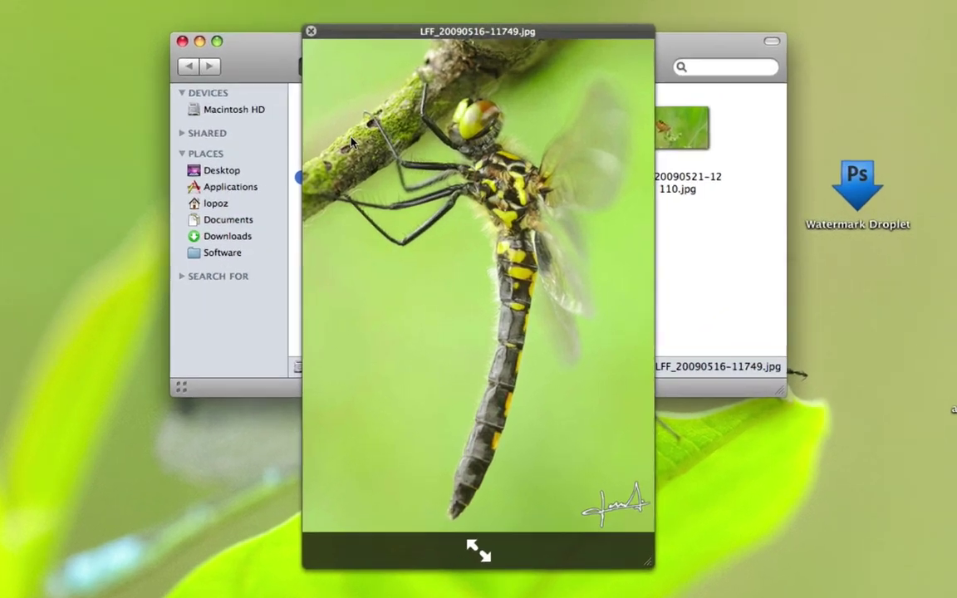
{"action": "key", "text": "Right"}
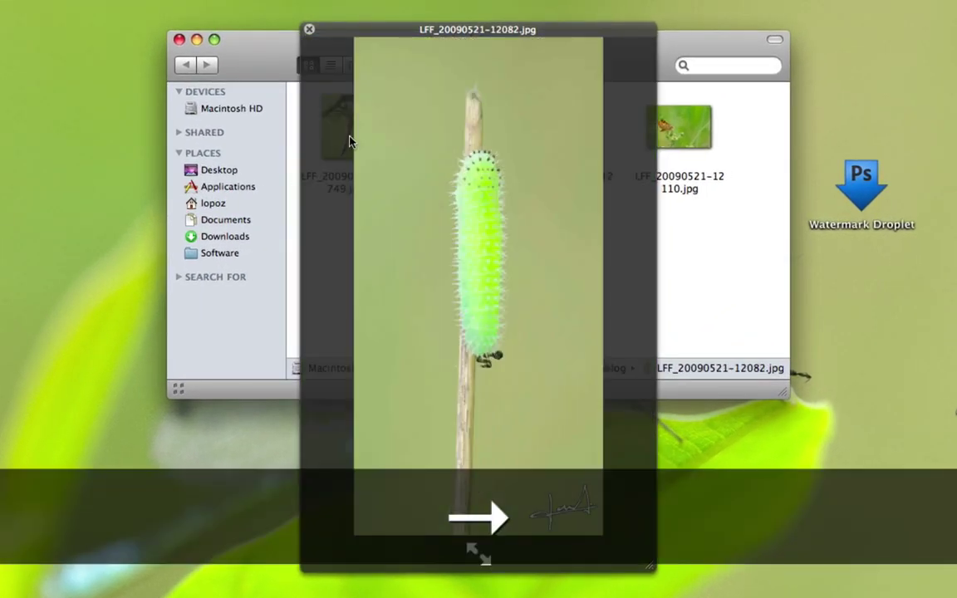
{"action": "key", "text": "Right"}
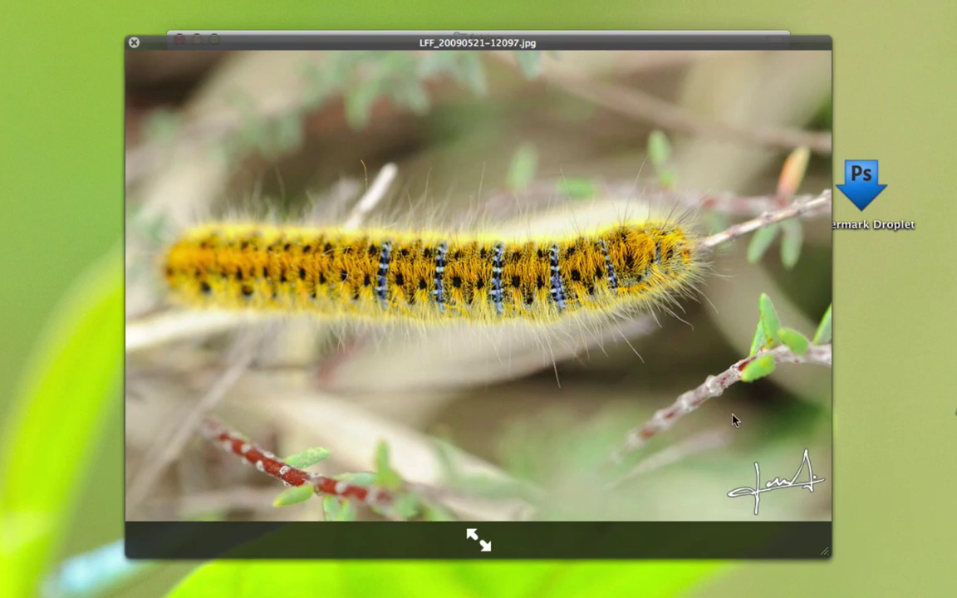
{"action": "key", "text": "Right"}
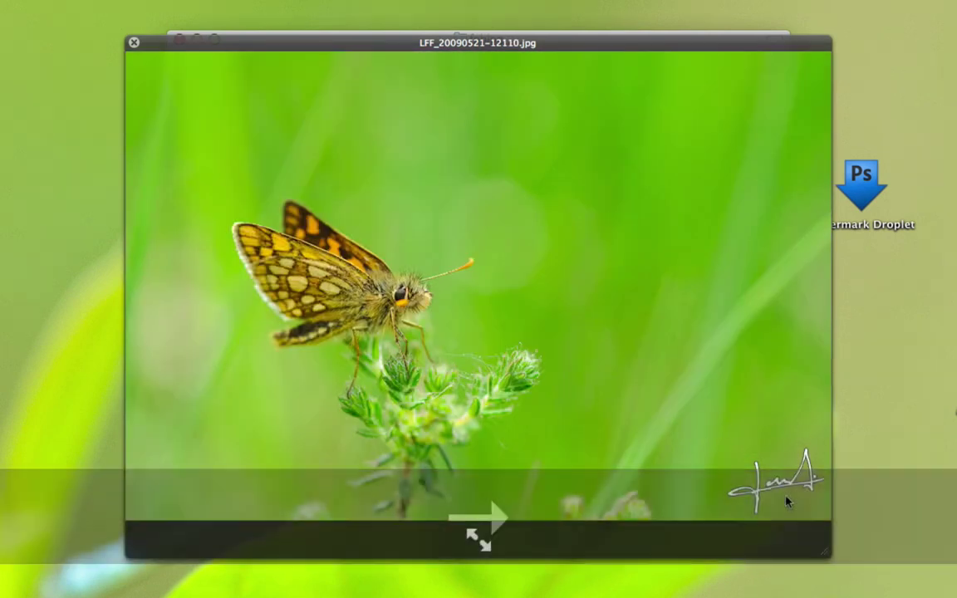
{"action": "key", "text": "space"}
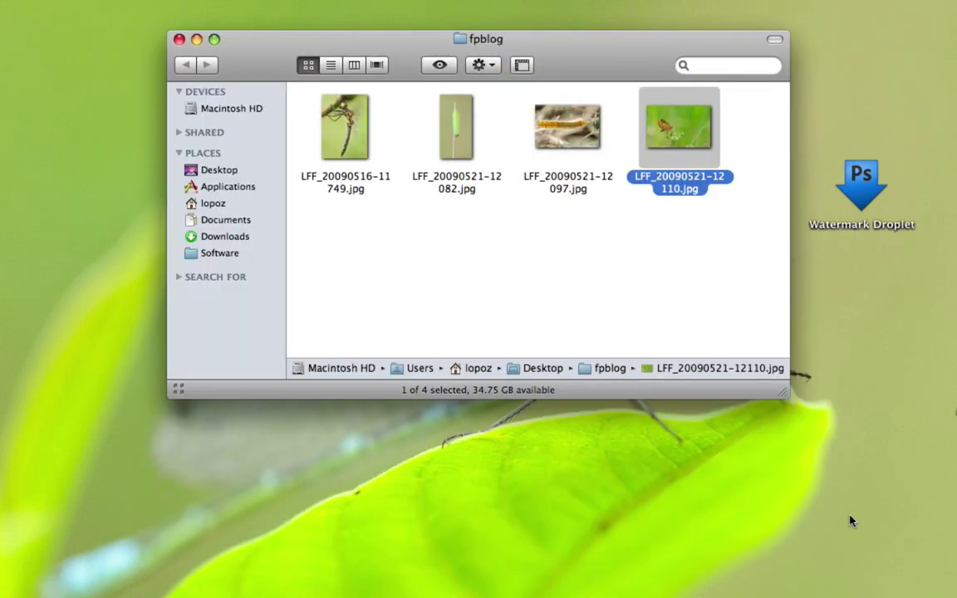
{"action": "left_click", "coordinate": [675, 323]}
{"action": "left_click", "coordinate": [180, 40]}
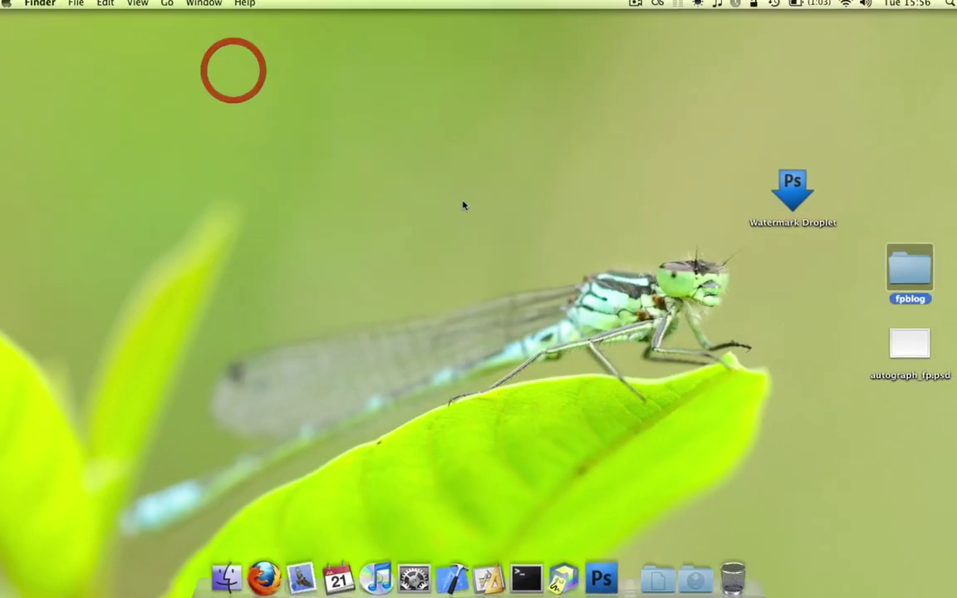